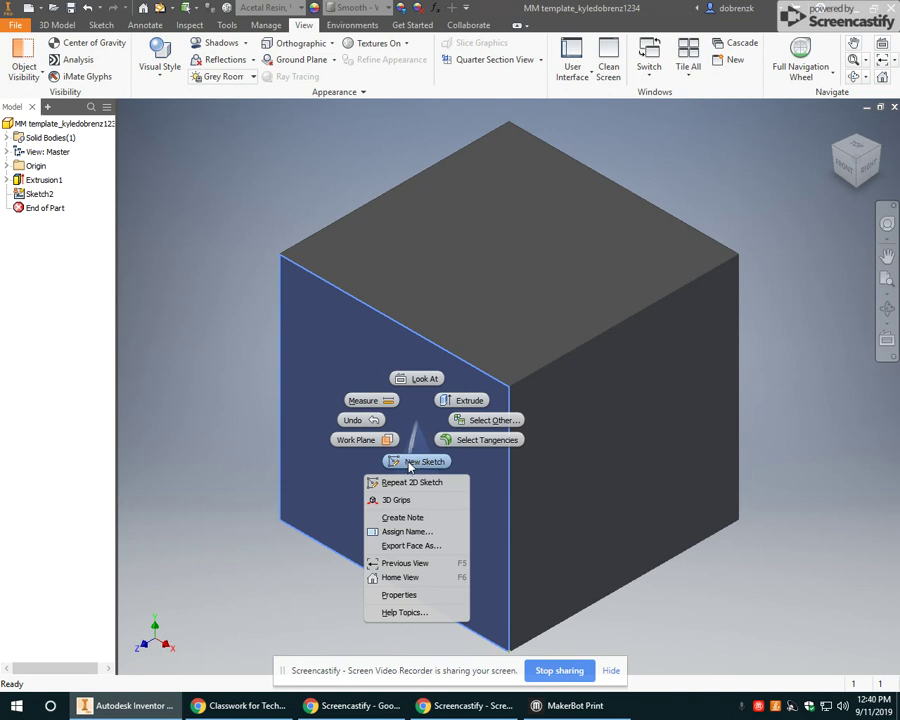
# Step: Create a sketch on the cube's front face and draw an inscribed five-sided polygon with sides about 7.9 mm near its middle
pyautogui.click(408, 464)
pyautogui.moveTo(407, 390); pyautogui.dragTo(474, 452, button='middle')
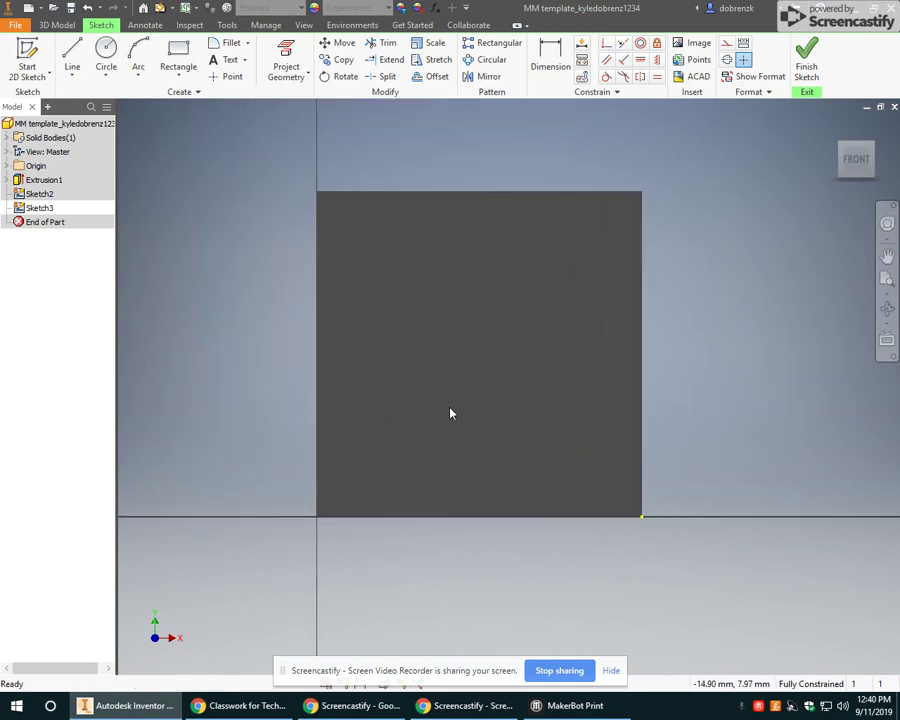
pyautogui.click(182, 79)
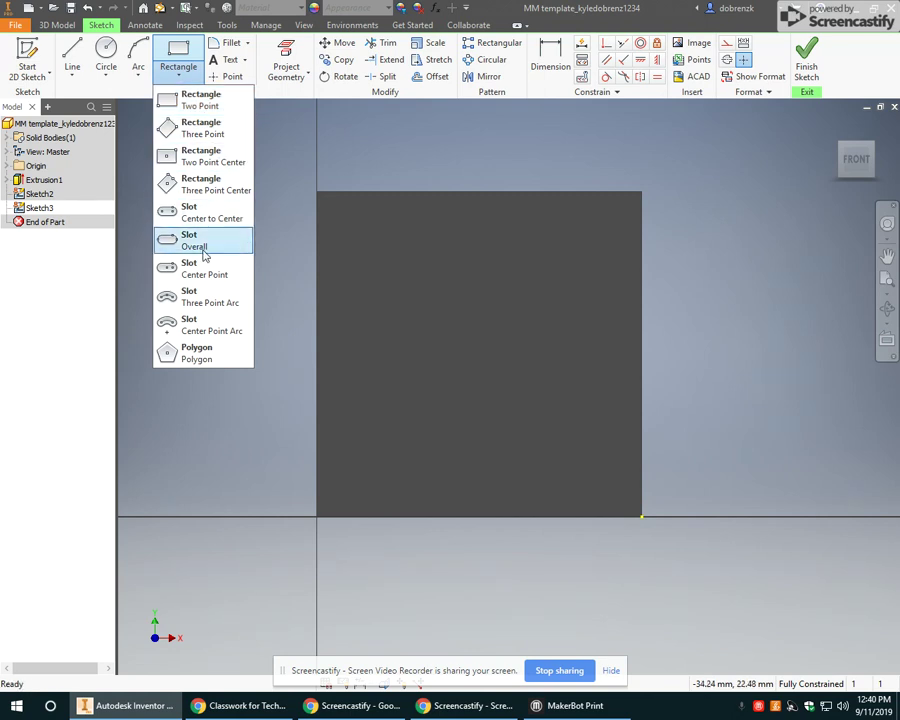
pyautogui.click(197, 355)
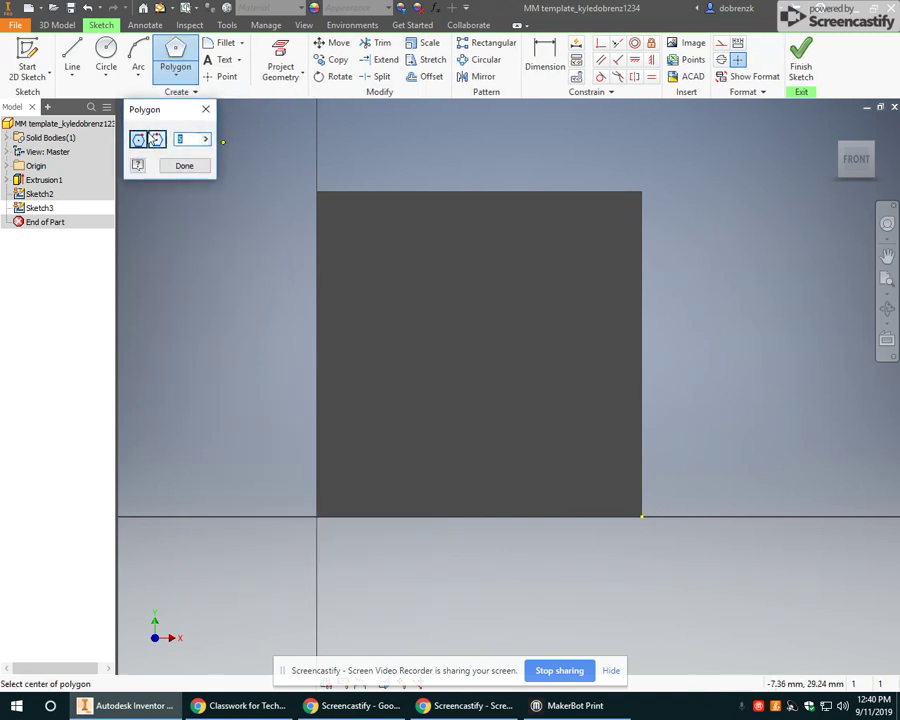
pyautogui.click(474, 358)
pyautogui.click(524, 288)
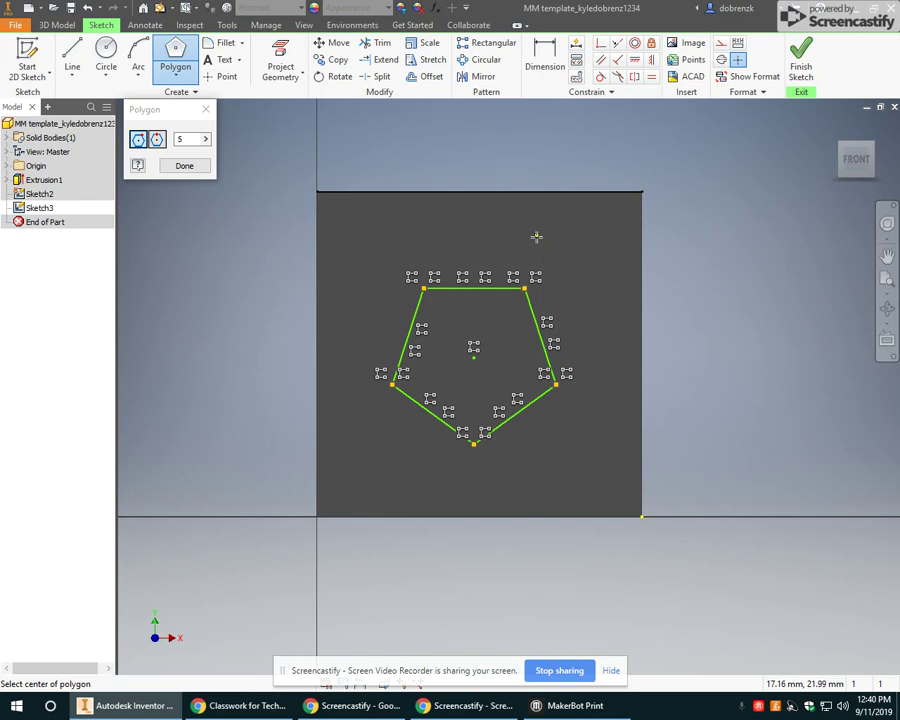
pyautogui.click(172, 72)
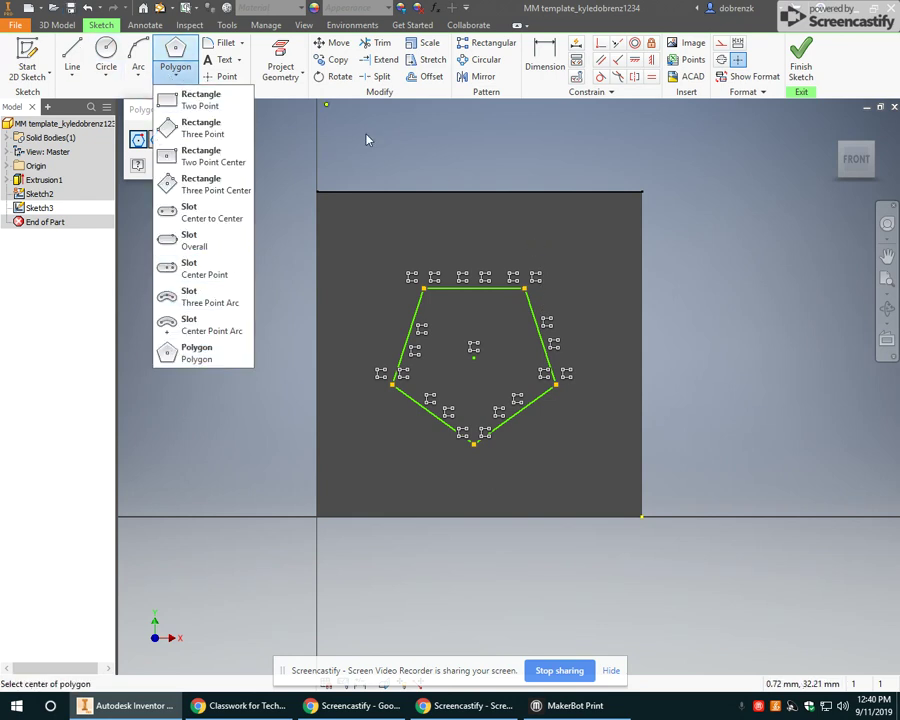
pyautogui.click(398, 147)
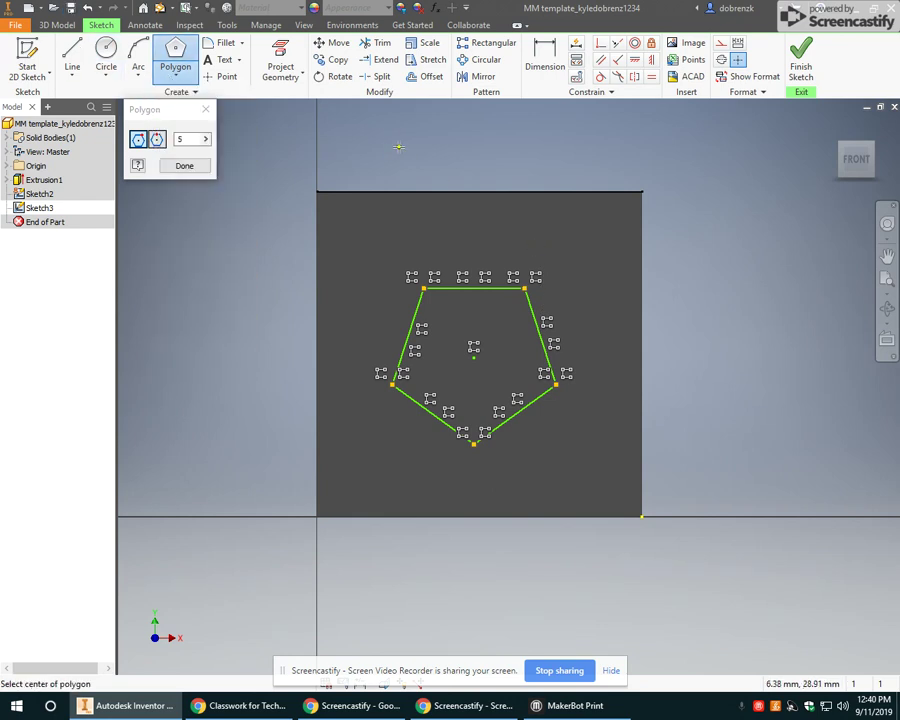
pyautogui.click(200, 170)
# Step: Draw a triangular star point on the pentagon's top edge with lines, making its left side about 8.3 mm long
pyautogui.click(72, 55)
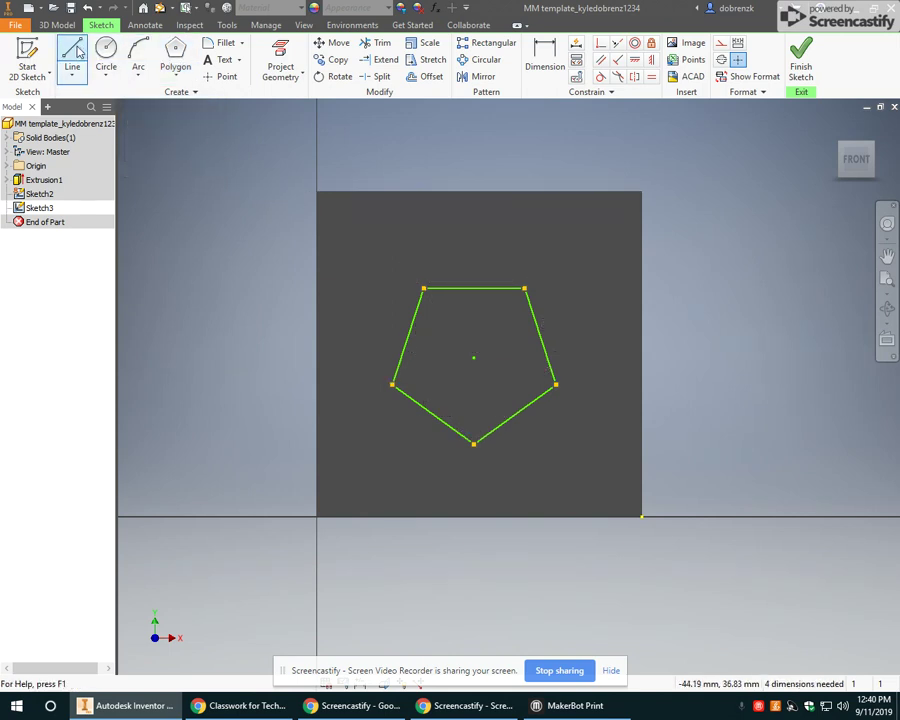
pyautogui.click(423, 288)
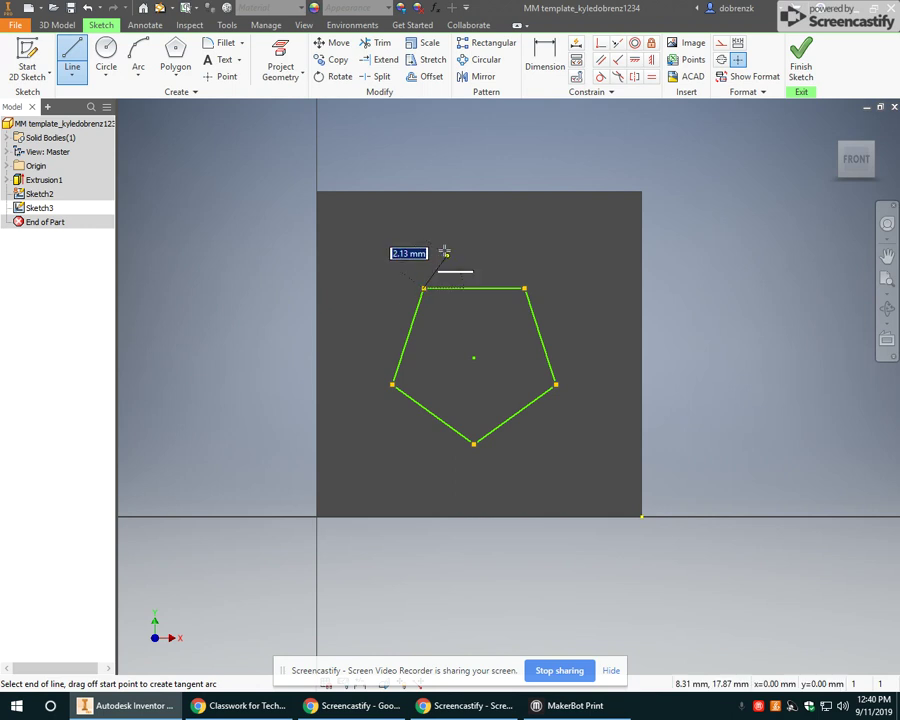
pyautogui.click(485, 204)
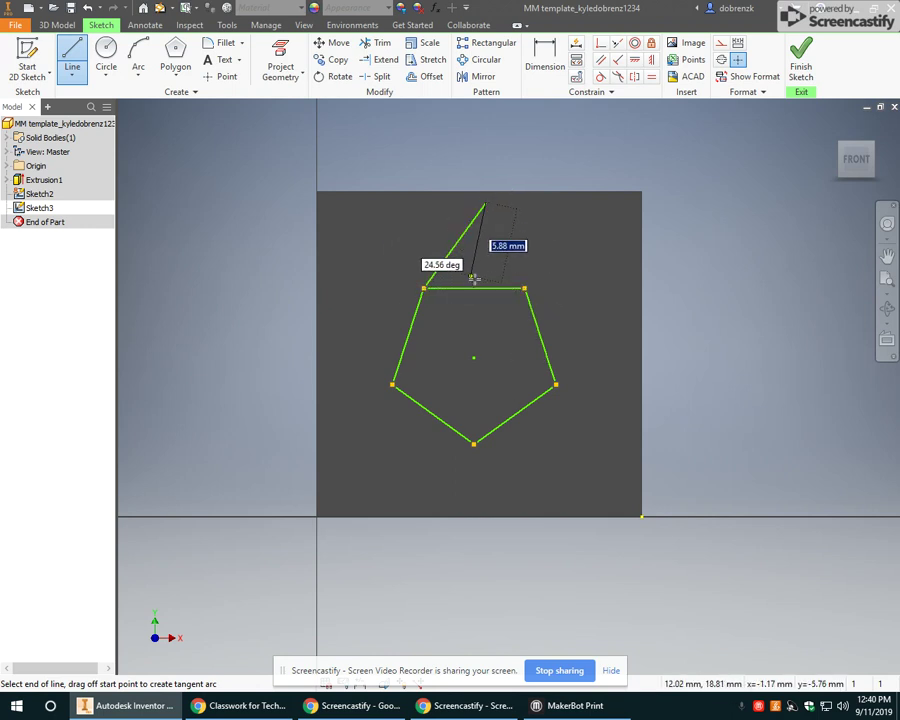
pyautogui.doubleClick(525, 287)
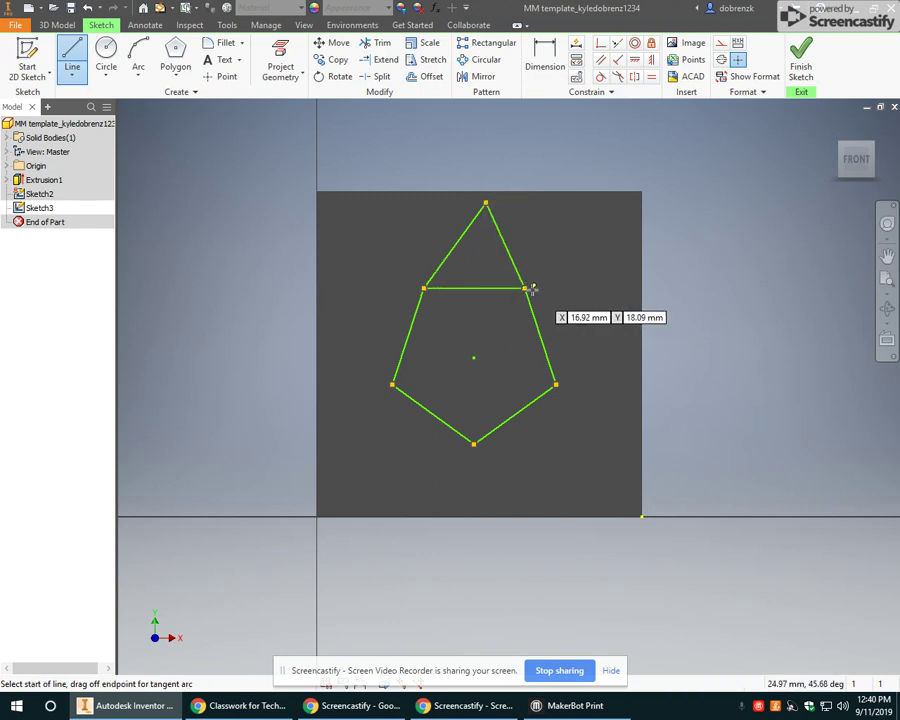
# Step: Draw two more triangular star points with lines on the pentagon's upper-right and upper-left edges
pyautogui.click(525, 288)
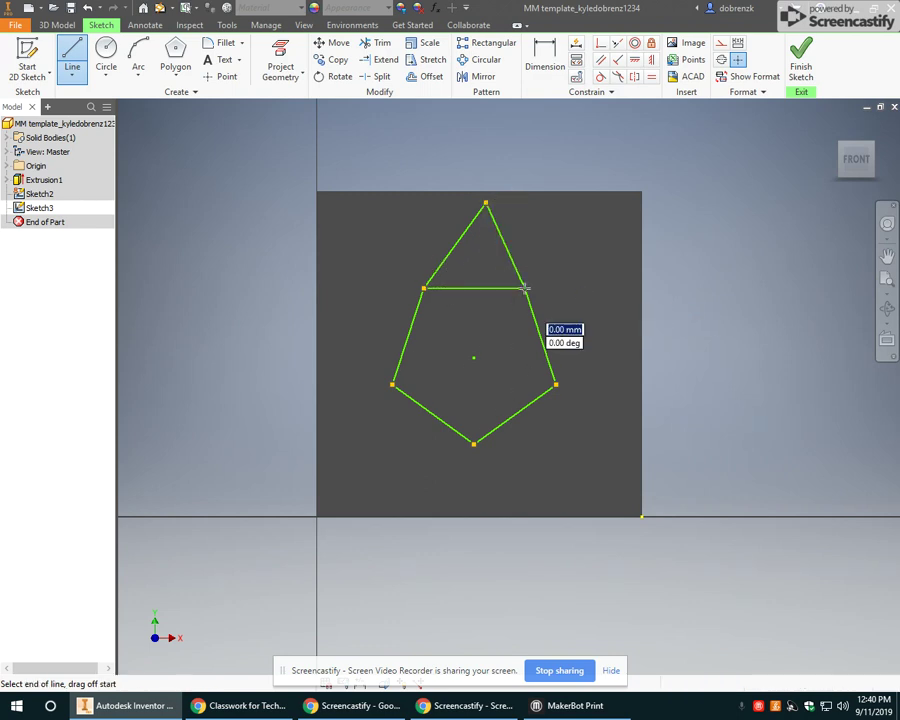
pyautogui.click(626, 297)
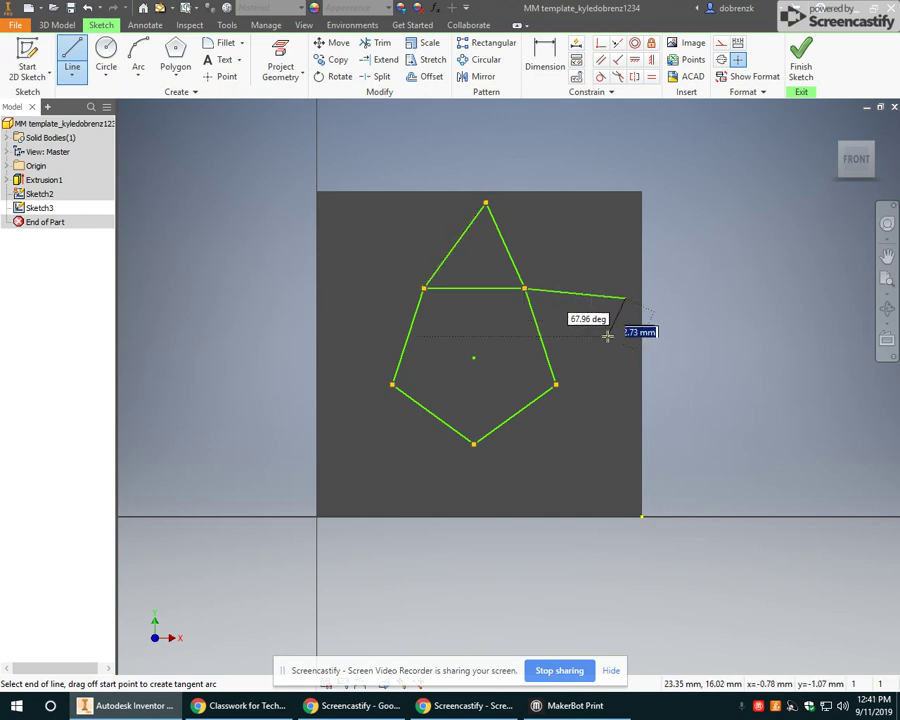
pyautogui.doubleClick(555, 383)
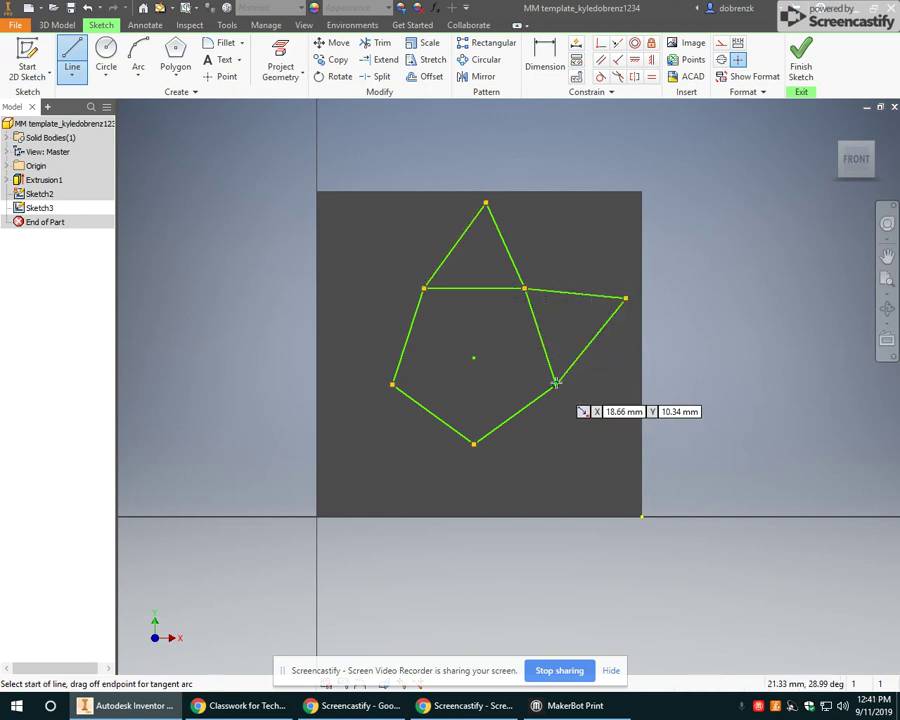
pyautogui.click(423, 288)
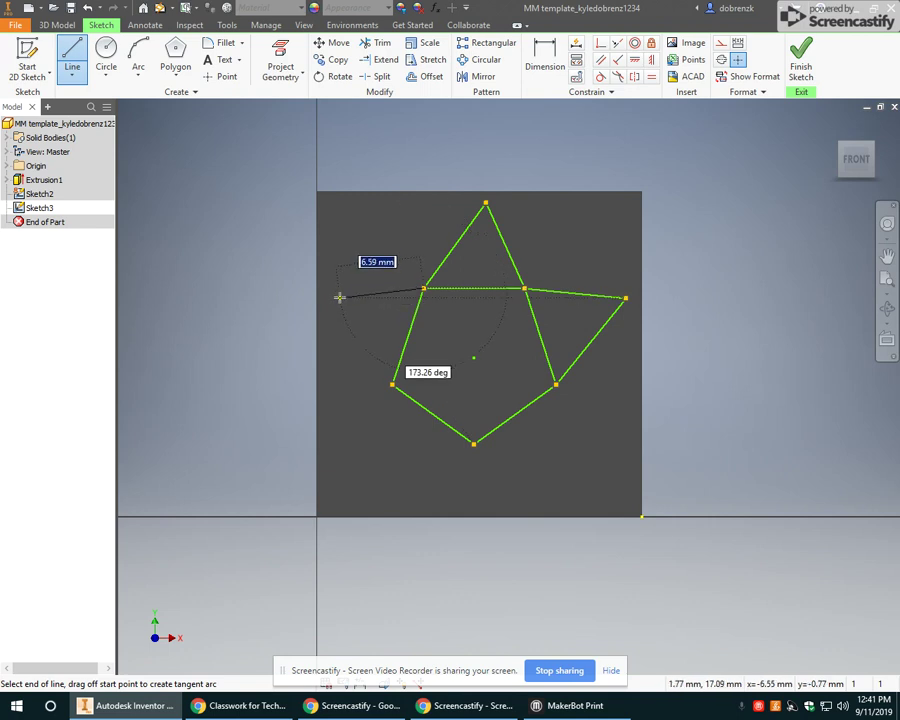
pyautogui.click(333, 316)
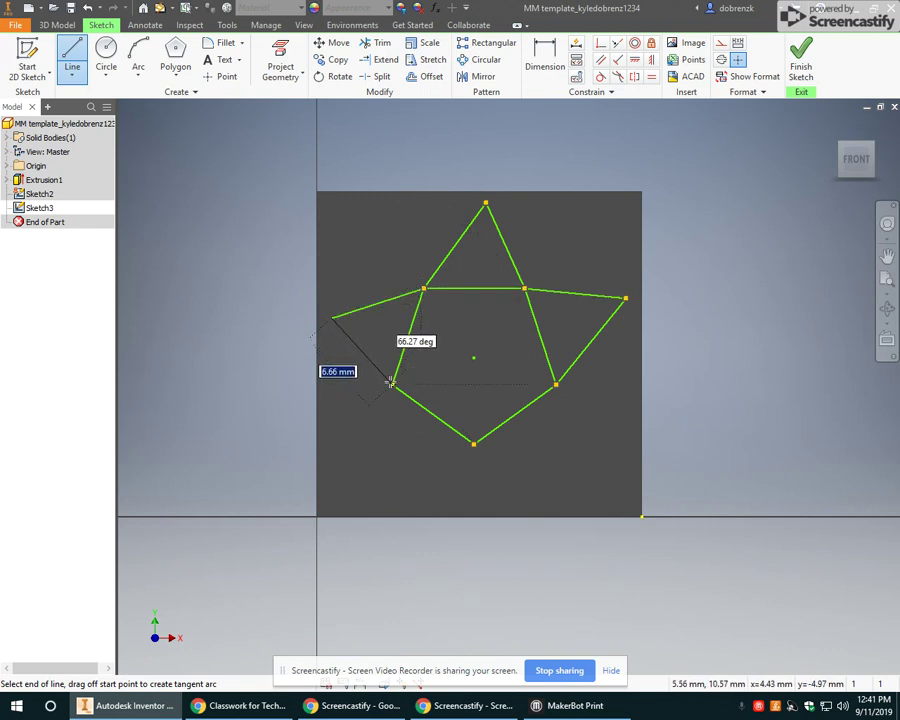
pyautogui.doubleClick(392, 383)
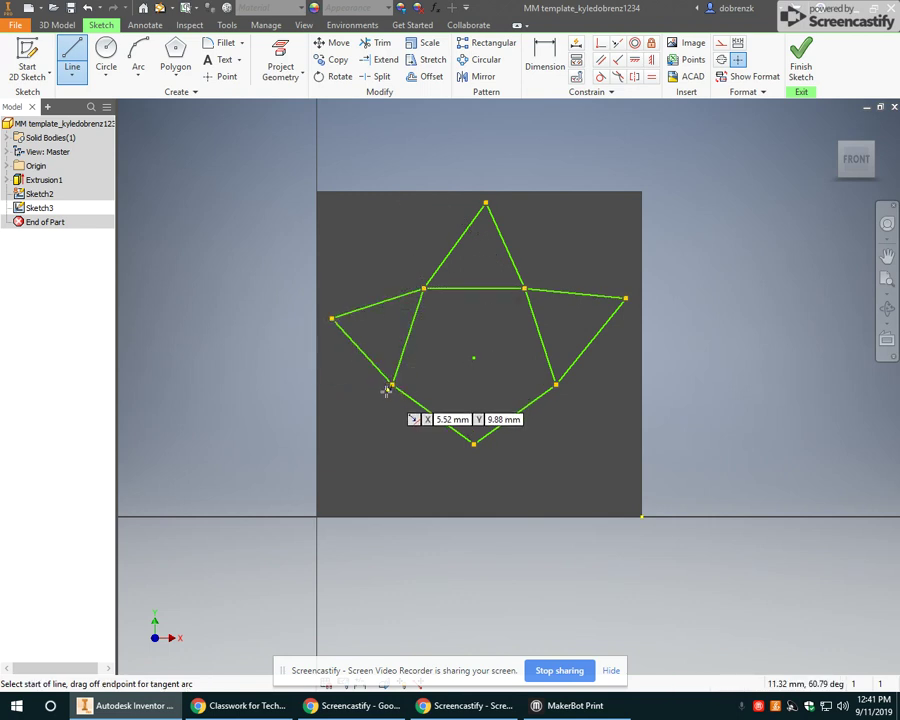
# Step: Complete the star with two triangular points on the pentagon's lower-left and lower-right edges, the lower-left one's outer side about 8.4 mm long
pyautogui.click(392, 384)
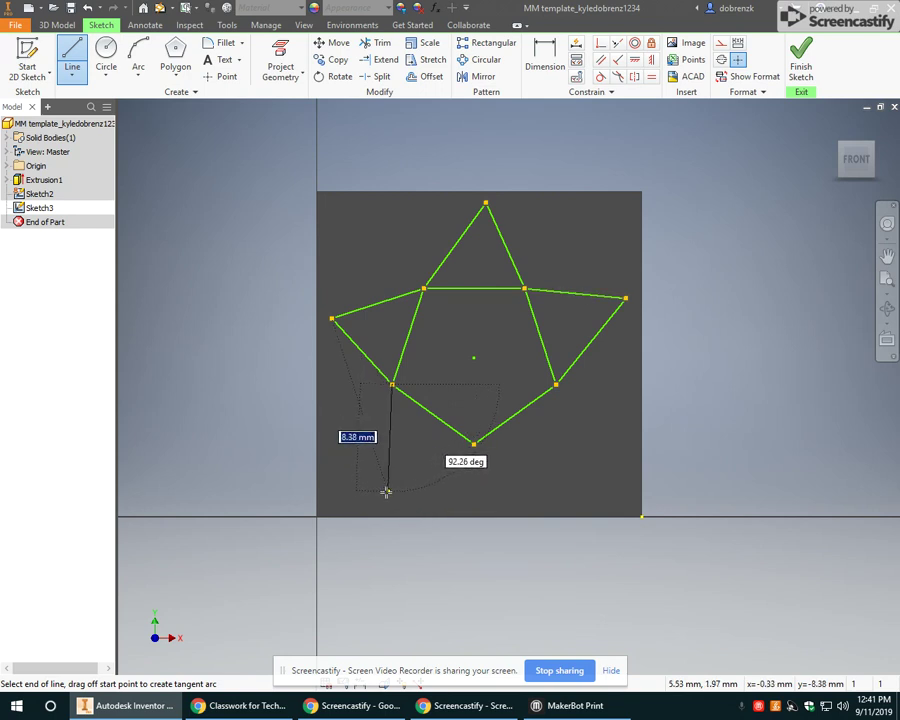
pyautogui.click(387, 491)
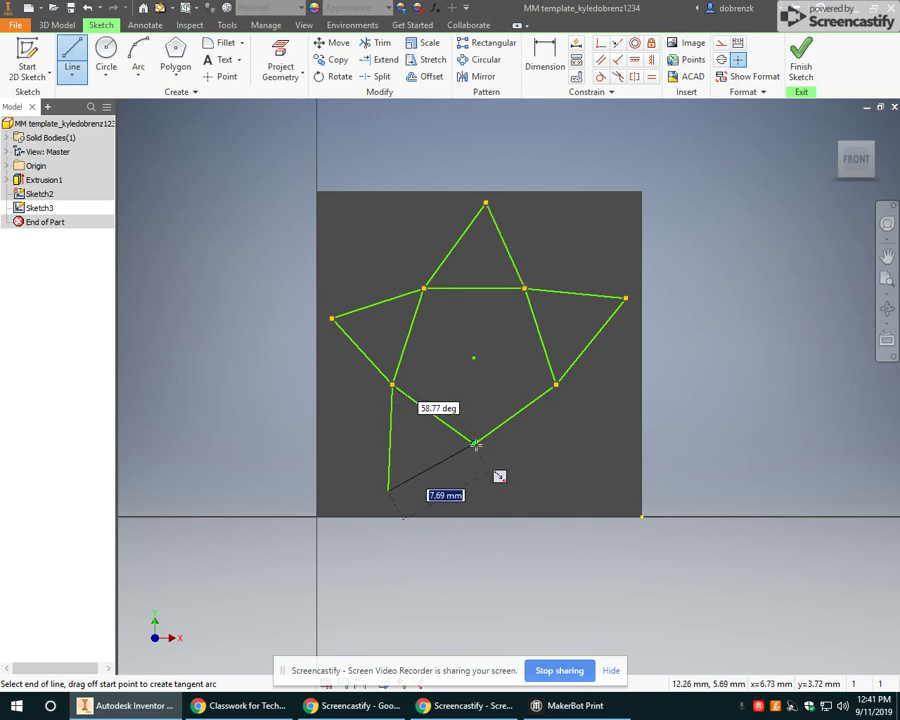
pyautogui.click(475, 444)
pyautogui.click(475, 444)
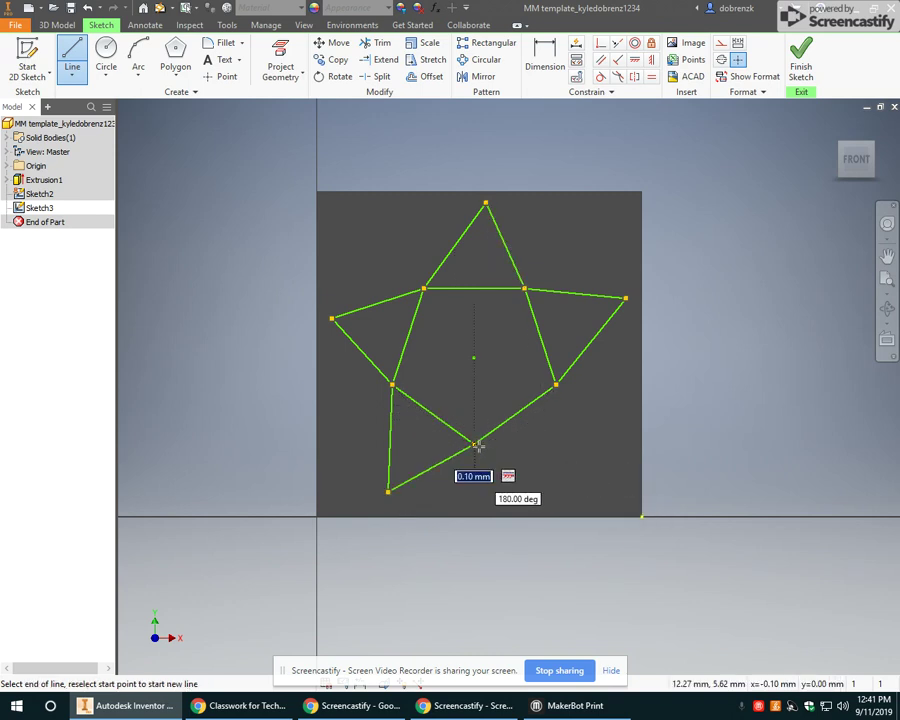
pyautogui.click(580, 492)
pyautogui.click(556, 384)
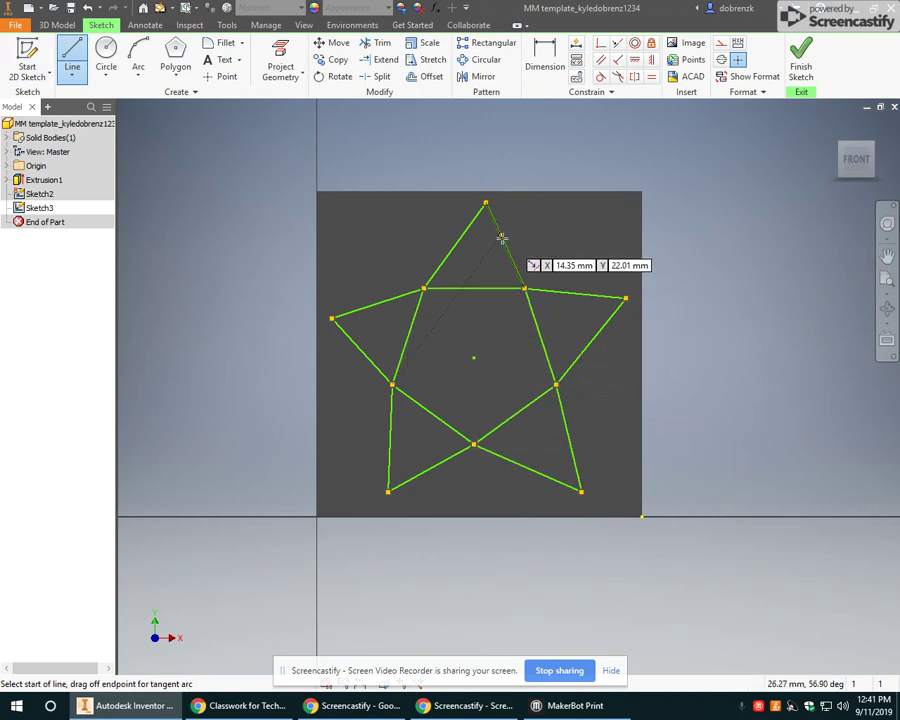
pyautogui.rightClick(551, 231)
pyautogui.click(606, 233)
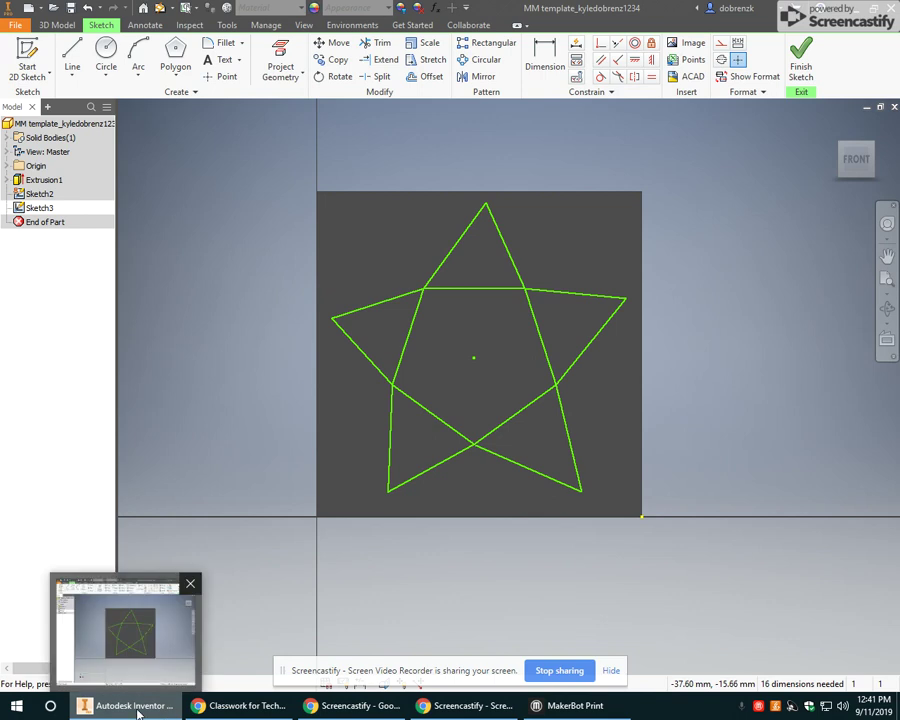
# Step: Add an aligned dimension to the left side of the star's top point and set it to 2.05 mm
pyautogui.moveTo(235, 706)
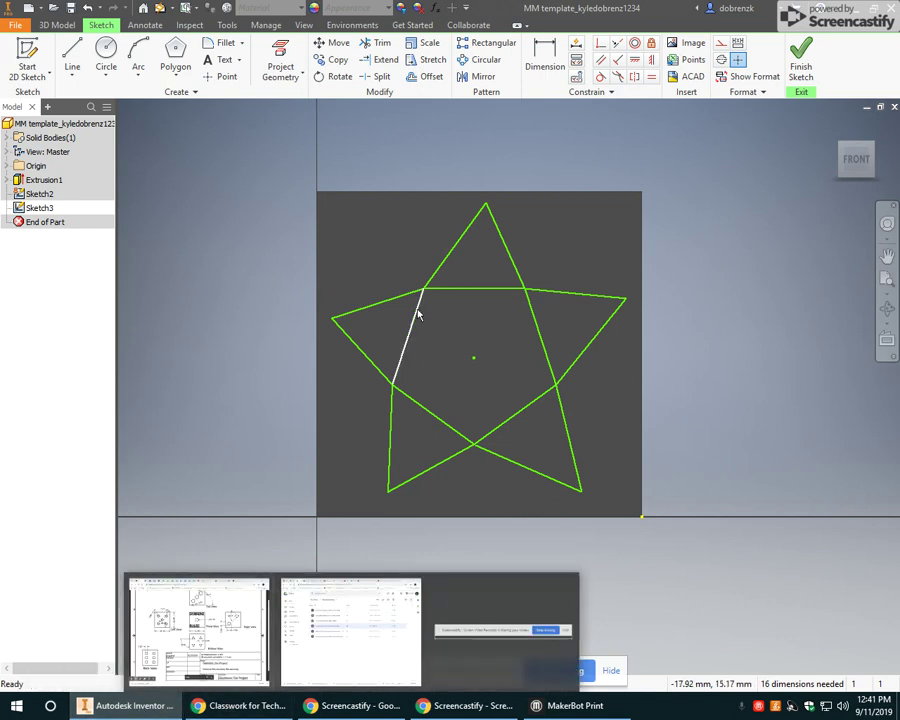
pyautogui.click(552, 58)
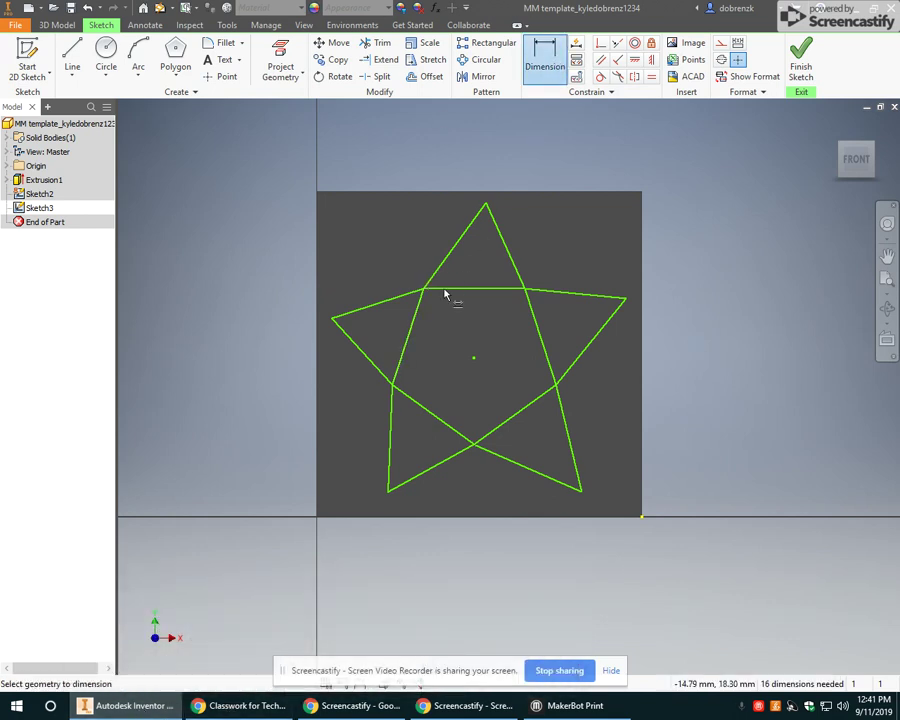
pyautogui.click(463, 243)
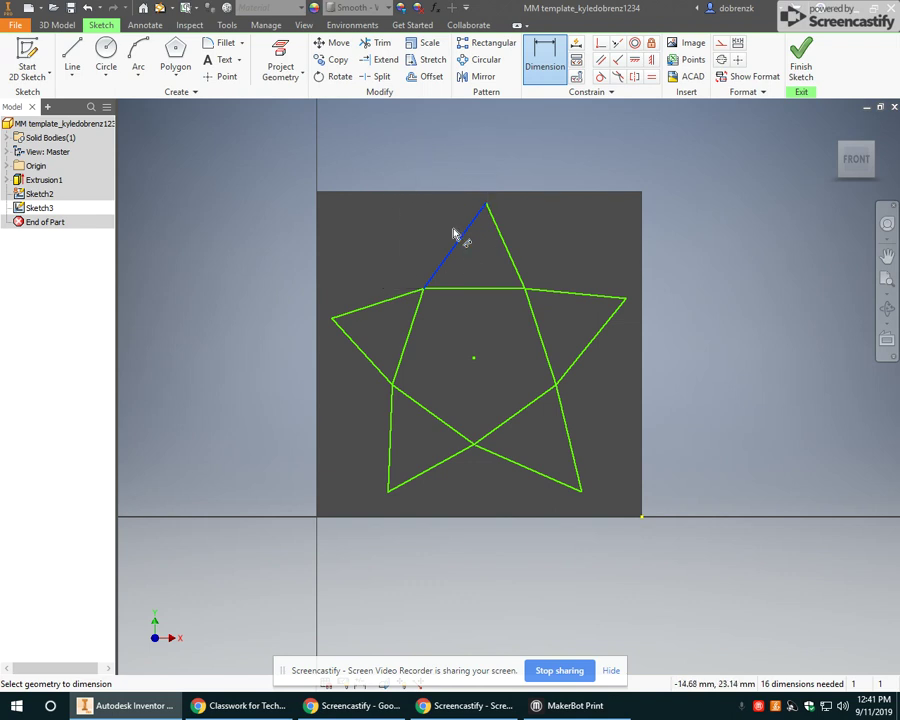
pyautogui.rightClick(406, 248)
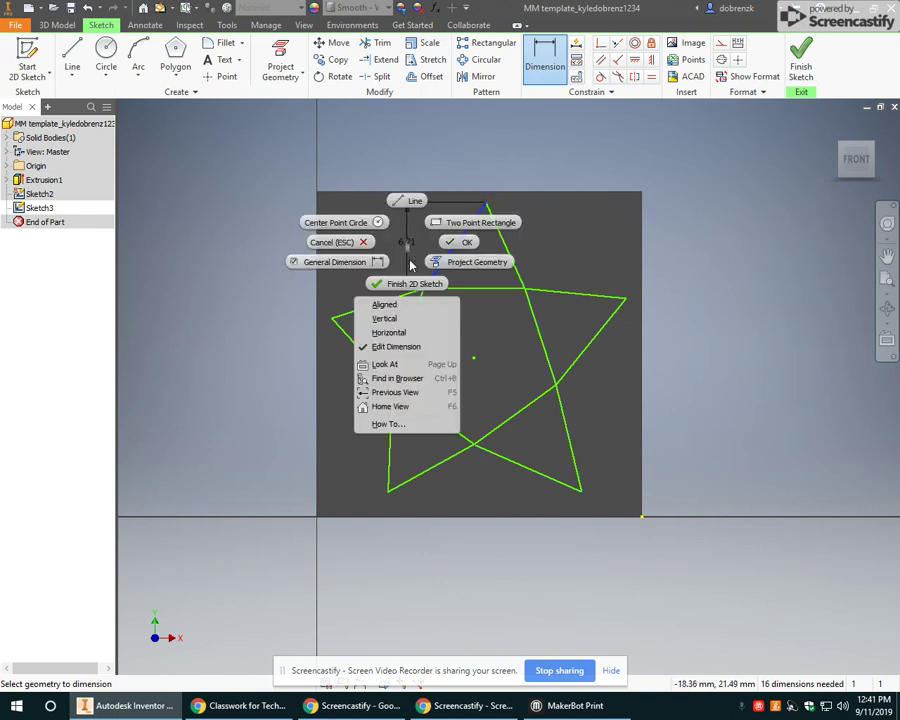
pyautogui.click(383, 305)
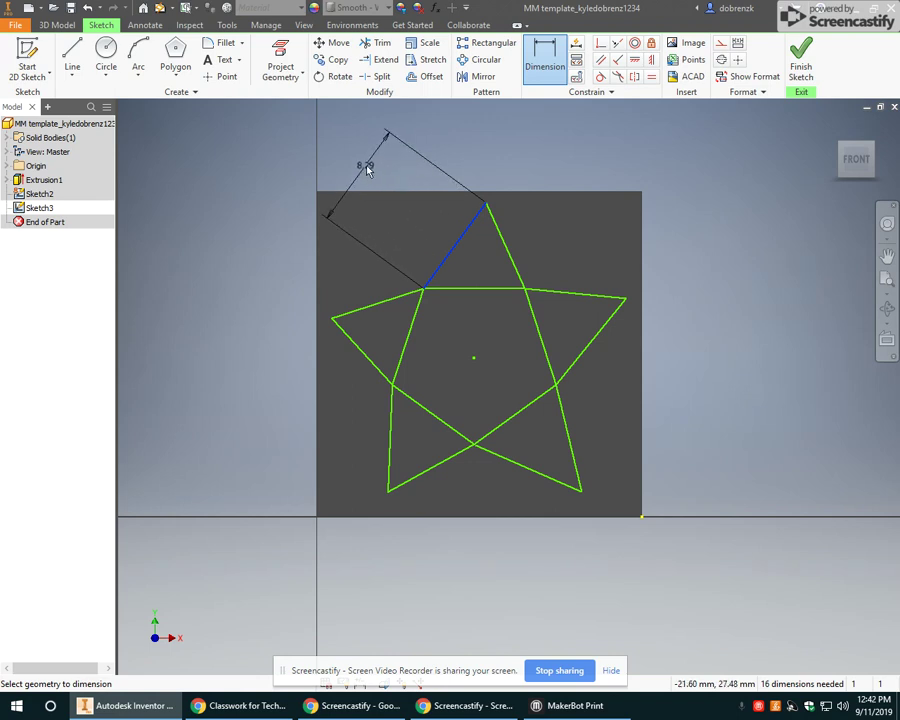
pyautogui.click(367, 171)
pyautogui.write('2.05')
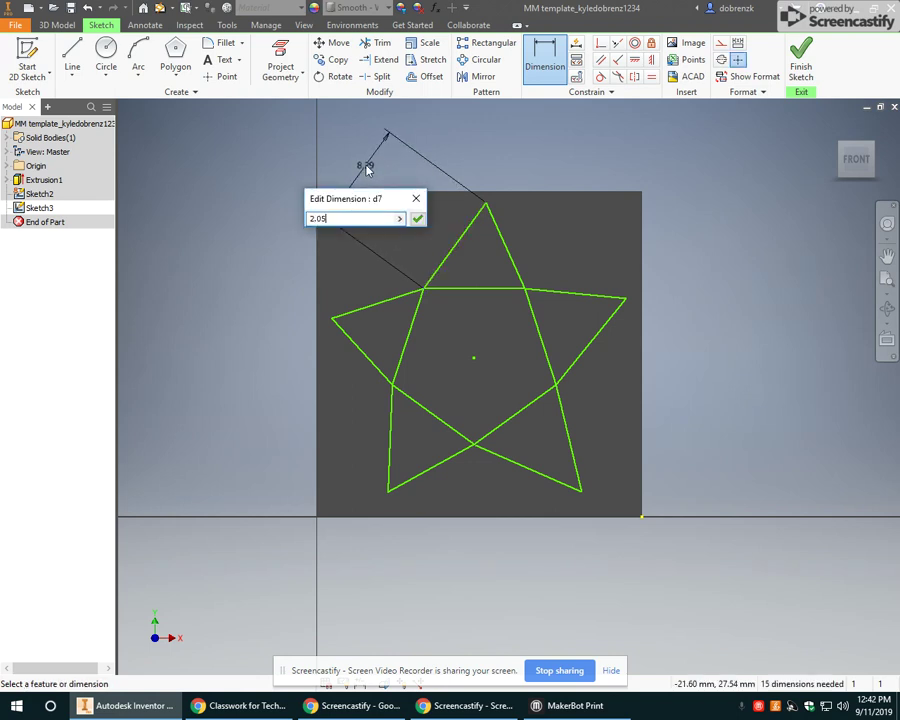
pyautogui.press('Return')
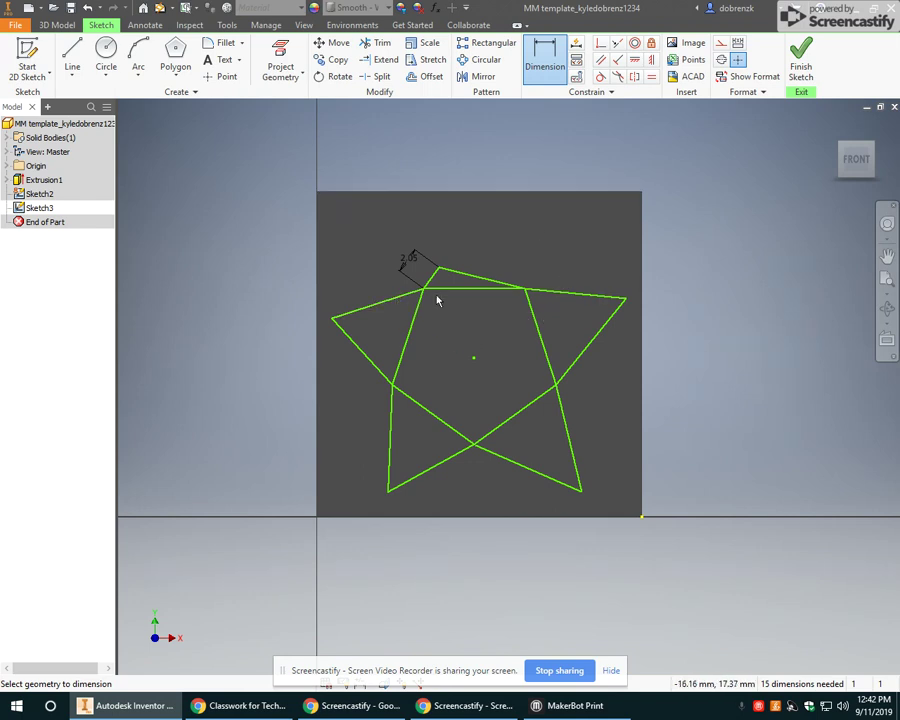
# Step: Dimension the pentagon's top edge between its two corners and set it to 1.27 mm, following the left view of the project drawing
pyautogui.scroll(3, 437, 302)
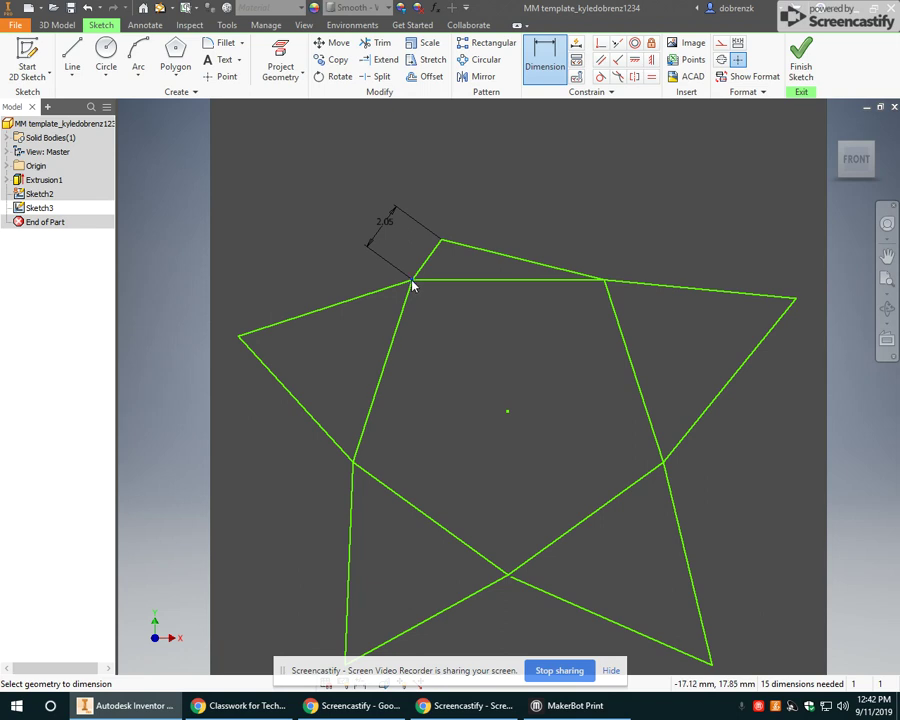
pyautogui.click(604, 283)
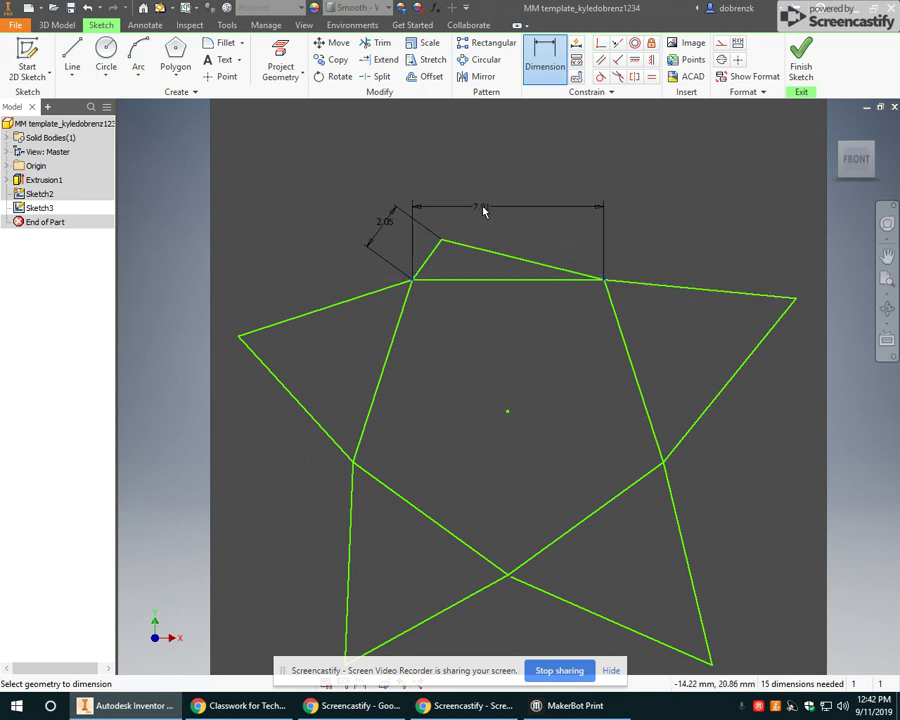
pyautogui.moveTo(500, 195); pyautogui.dragTo(476, 280, button='middle')
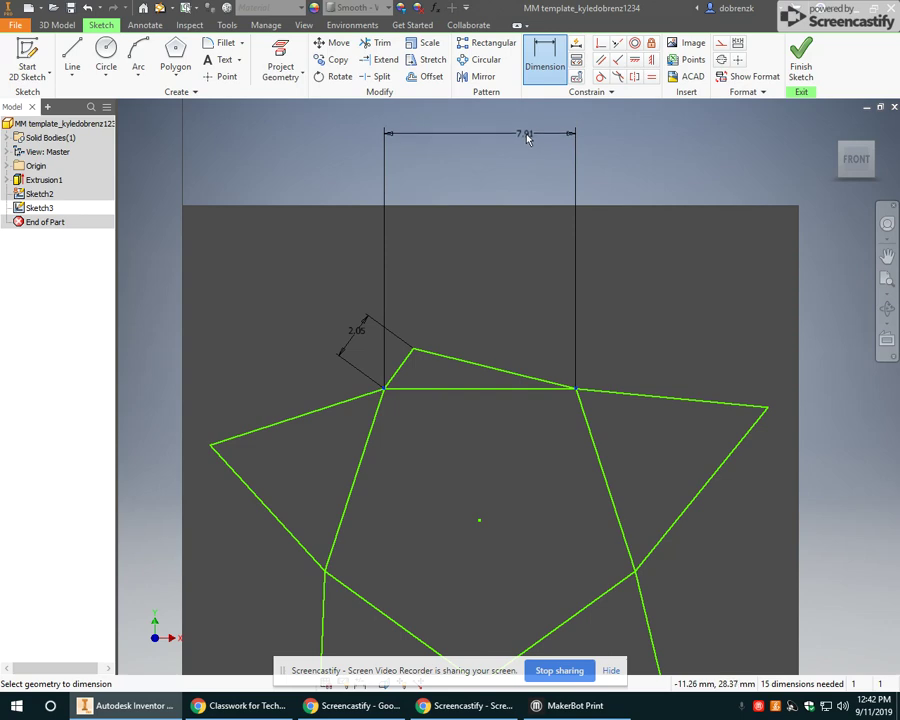
pyautogui.click(473, 166)
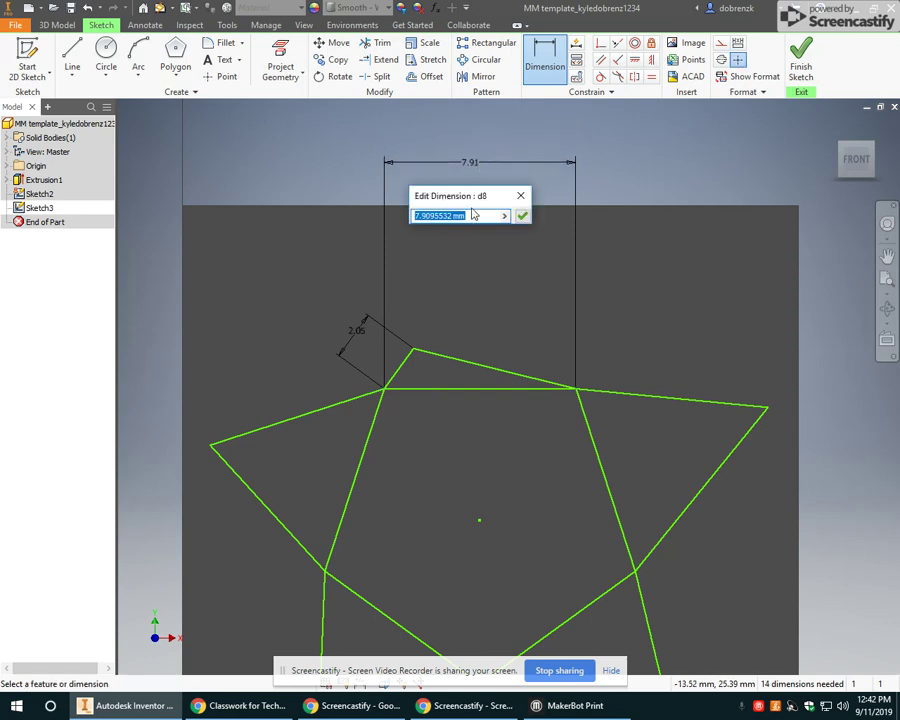
pyautogui.click(230, 705)
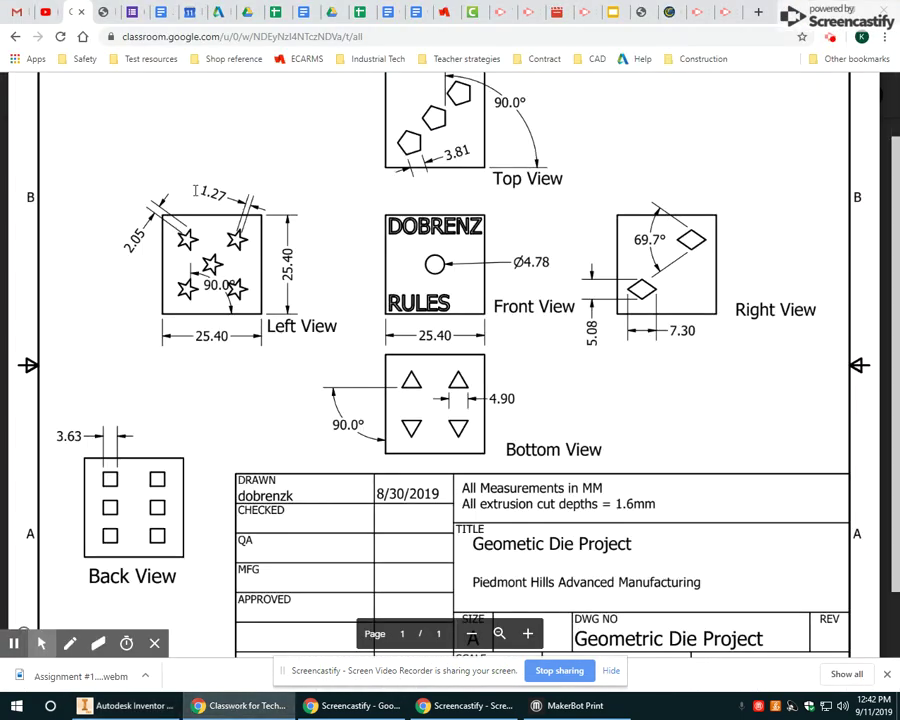
pyautogui.click(130, 705)
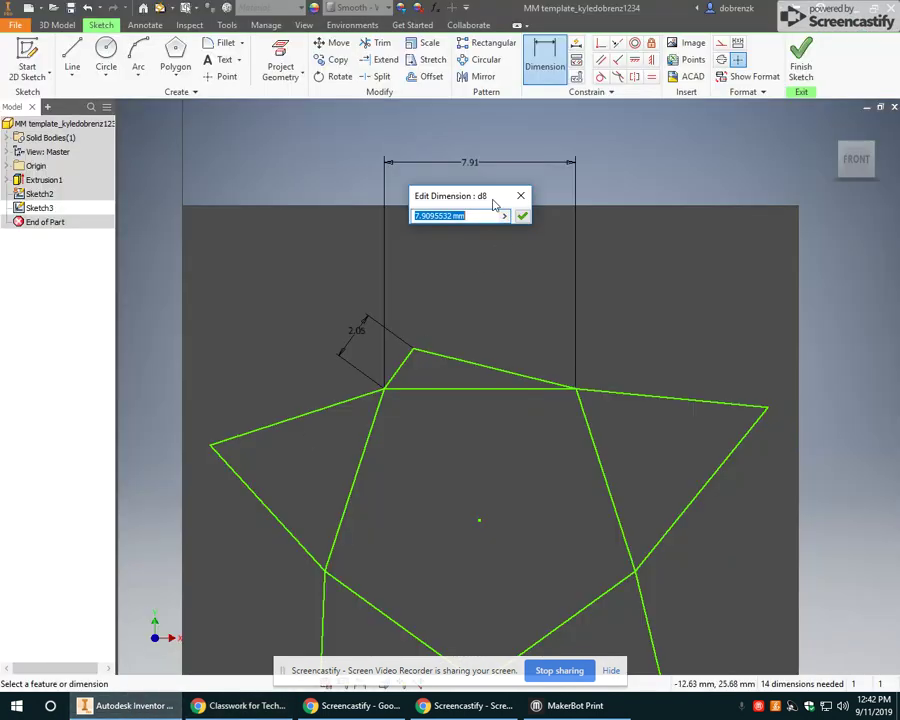
pyautogui.write('1')
pyautogui.press('Return')
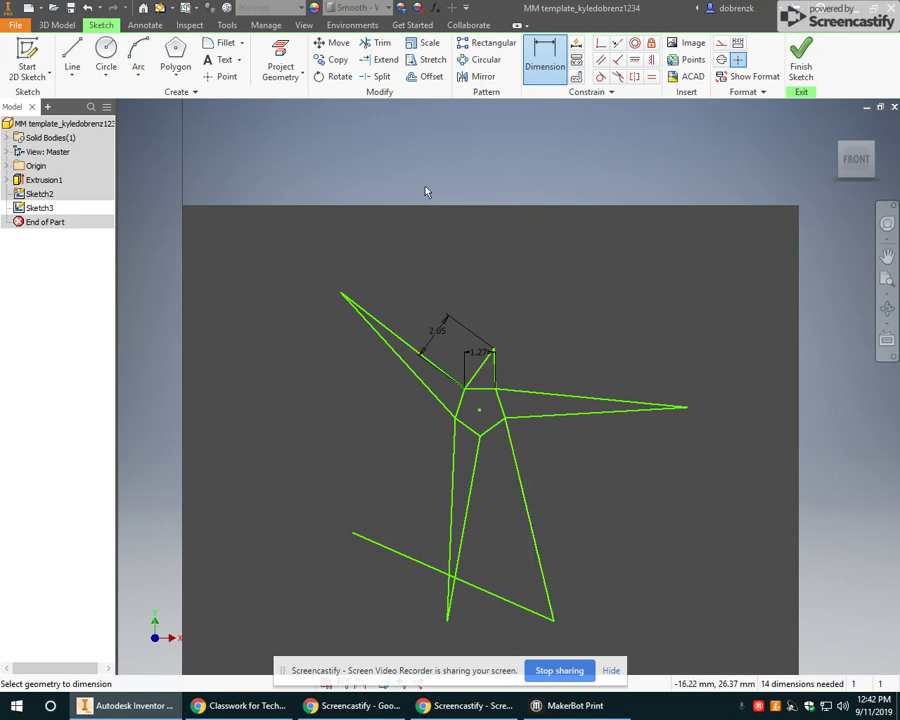
# Step: Join the loose line endpoint of the lower-right star point to the pentagon's bottom corner with a coincident constraint
pyautogui.rightClick(563, 250)
pyautogui.click(603, 250)
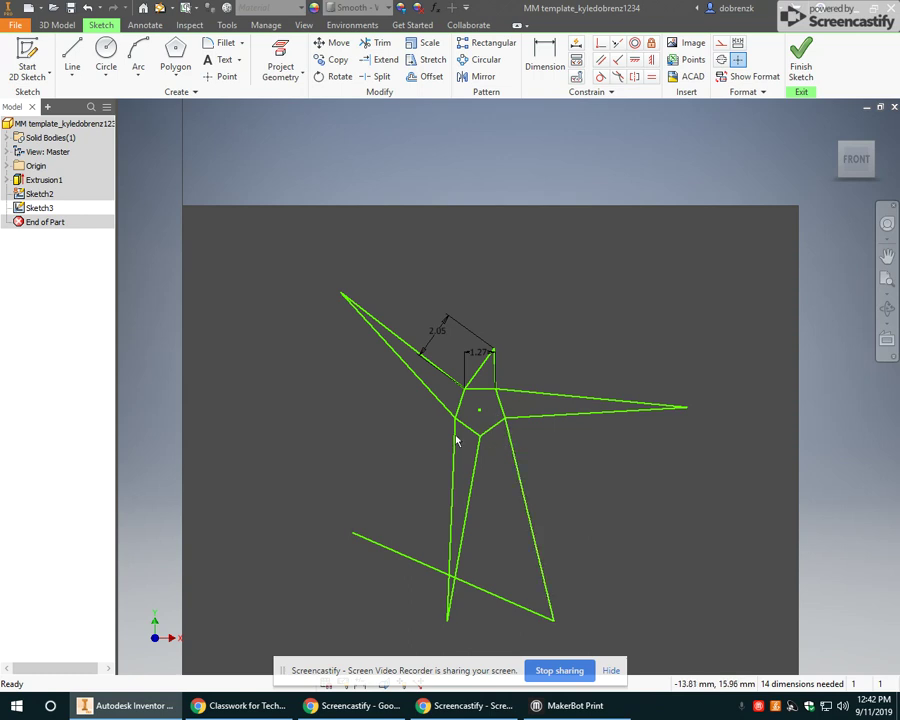
pyautogui.click(599, 46)
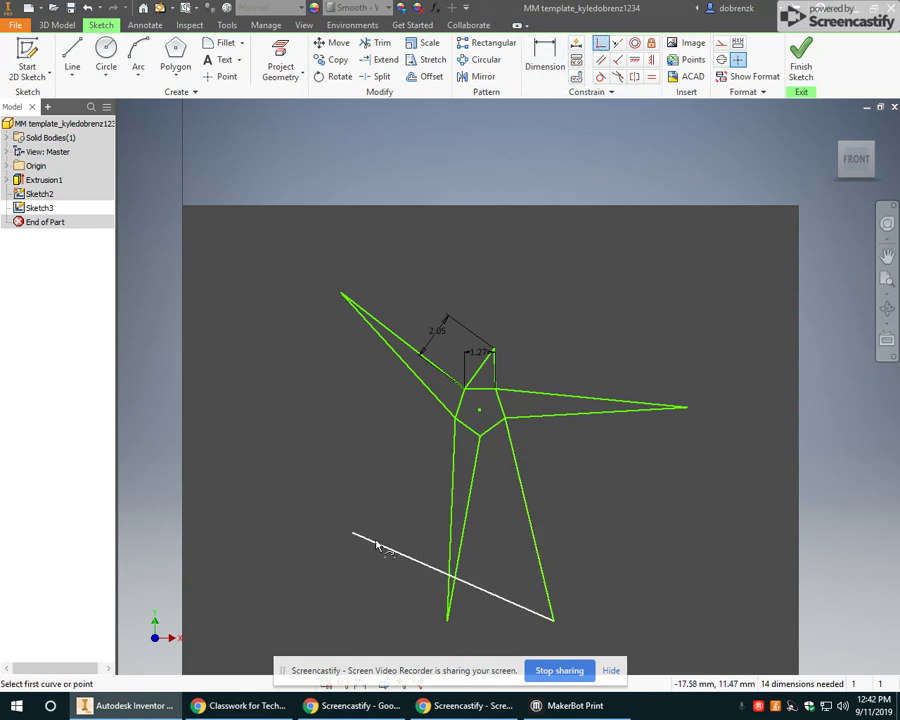
pyautogui.click(353, 536)
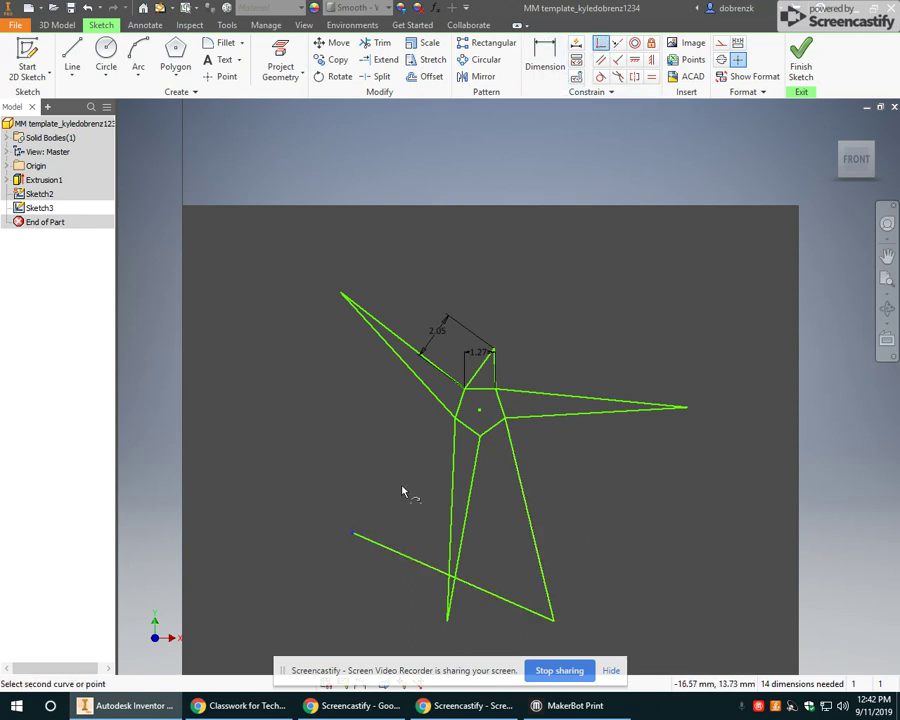
pyautogui.click(480, 439)
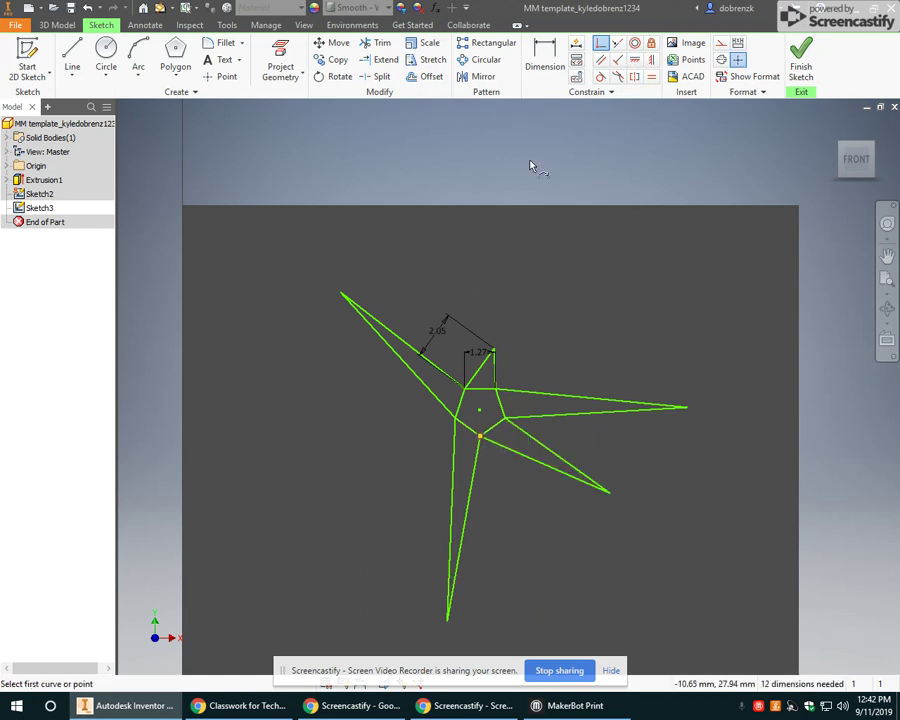
# Step: Make the two sides of the star's top point equal in length with an Equal constraint
pyautogui.scroll(3, 467, 362)
pyautogui.moveTo(474, 357); pyautogui.dragTo(554, 209, button='middle')
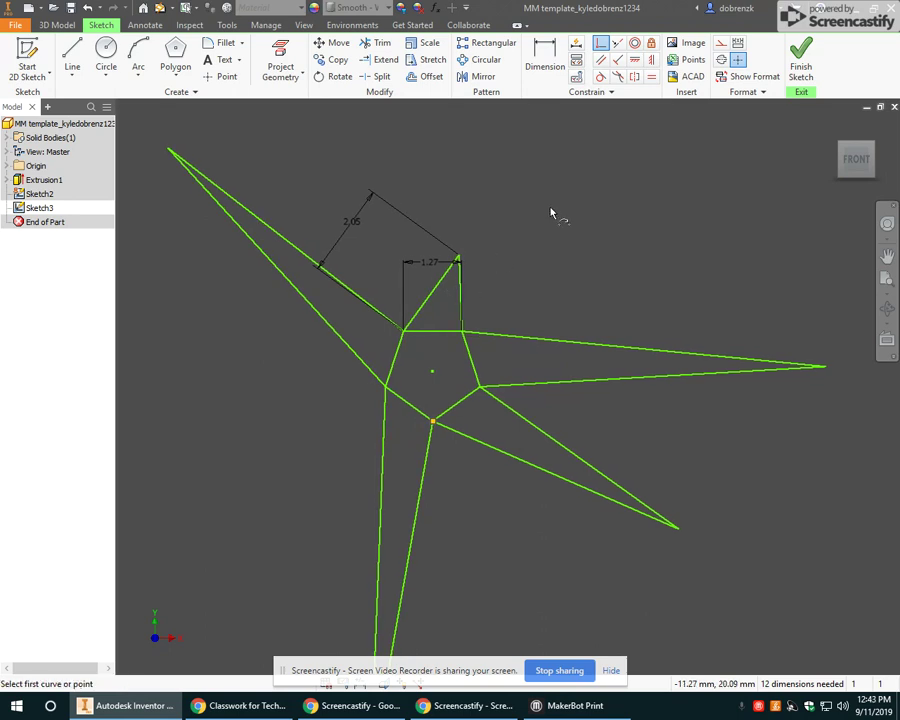
pyautogui.click(653, 79)
pyautogui.click(651, 77)
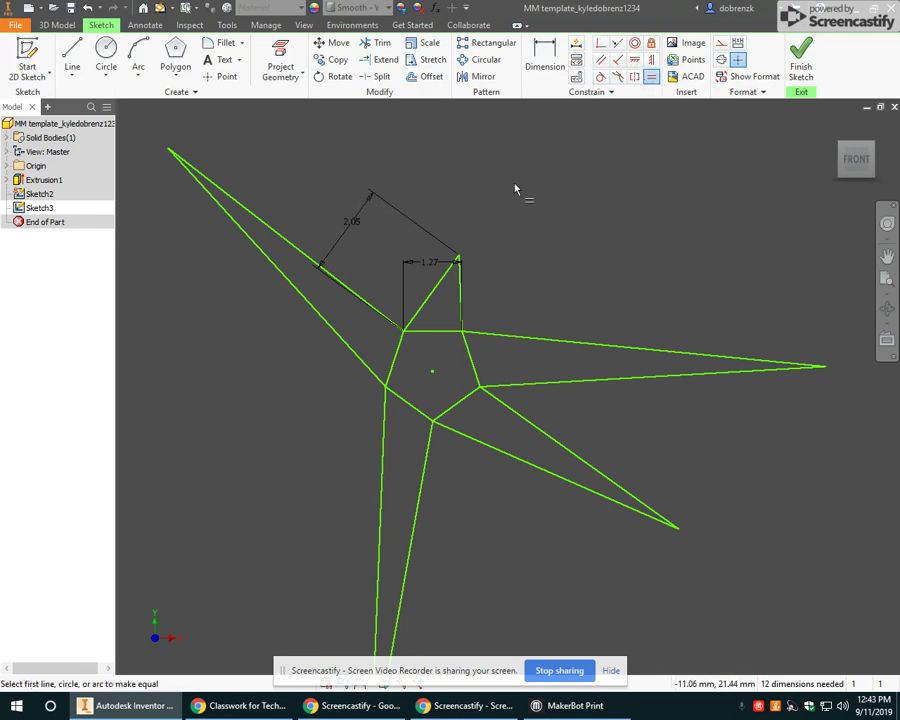
pyautogui.click(442, 282)
pyautogui.click(460, 292)
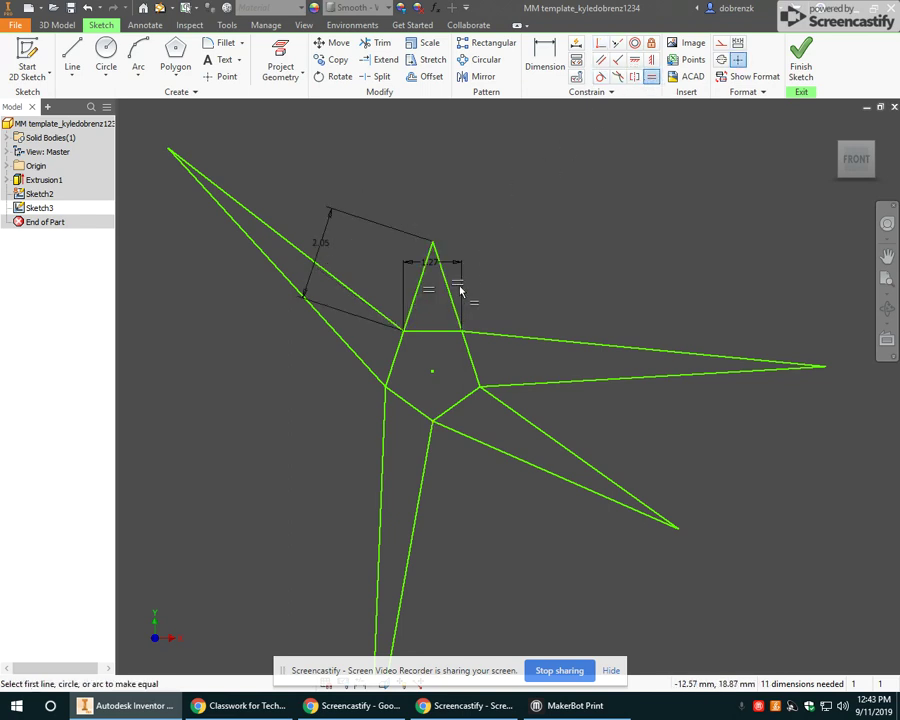
# Step: Apply Equal constraints from the top point's side to both sides of the upper-right point and both sides of the lower-right point
pyautogui.click(454, 300)
pyautogui.click(524, 341)
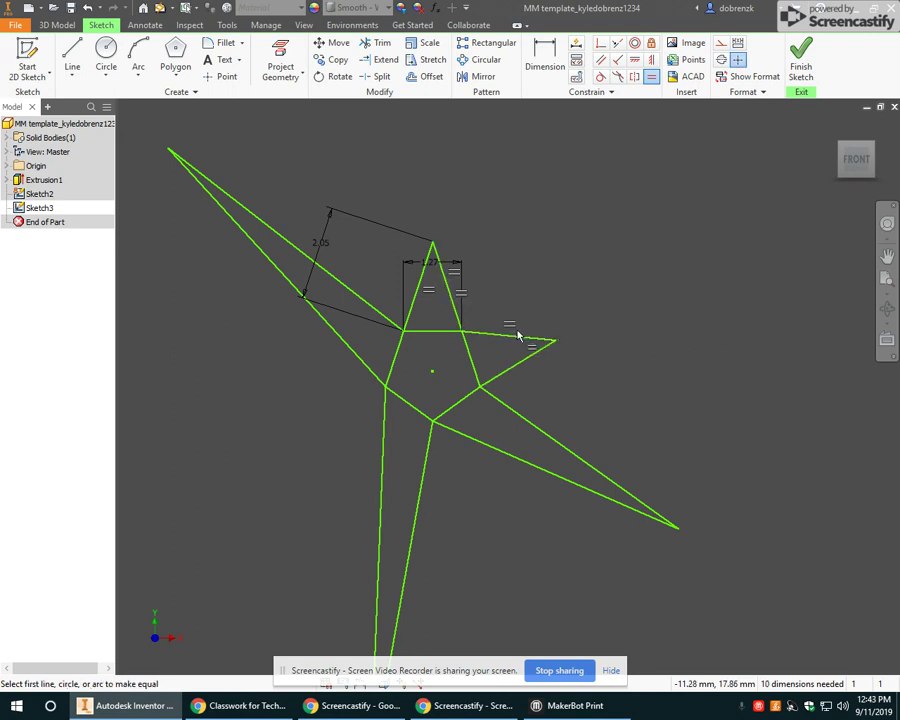
pyautogui.click(505, 339)
pyautogui.click(520, 362)
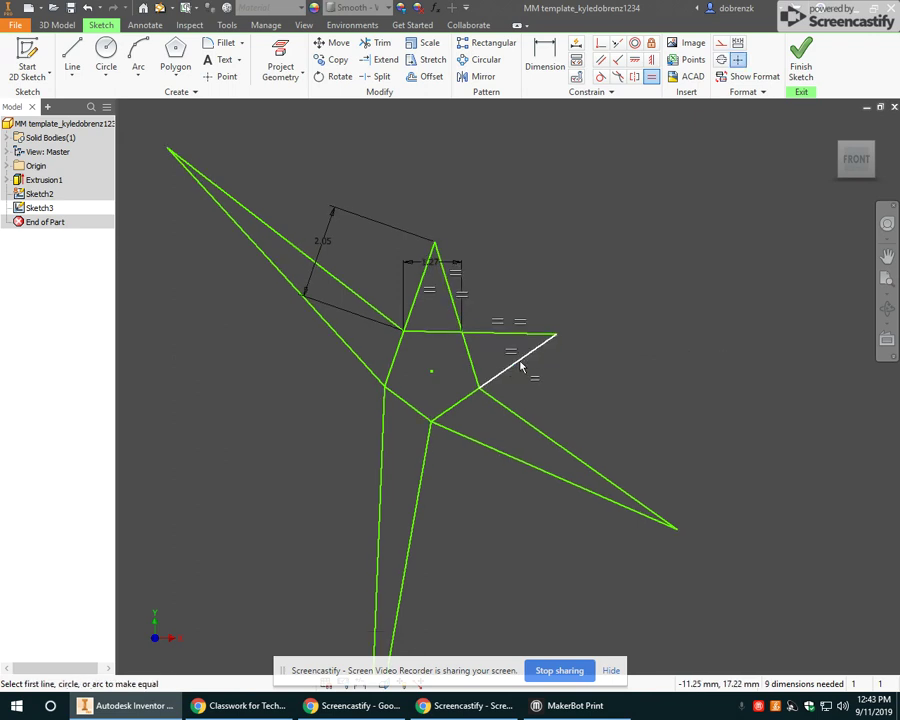
pyautogui.click(500, 378)
pyautogui.click(505, 408)
pyautogui.click(508, 408)
pyautogui.click(489, 436)
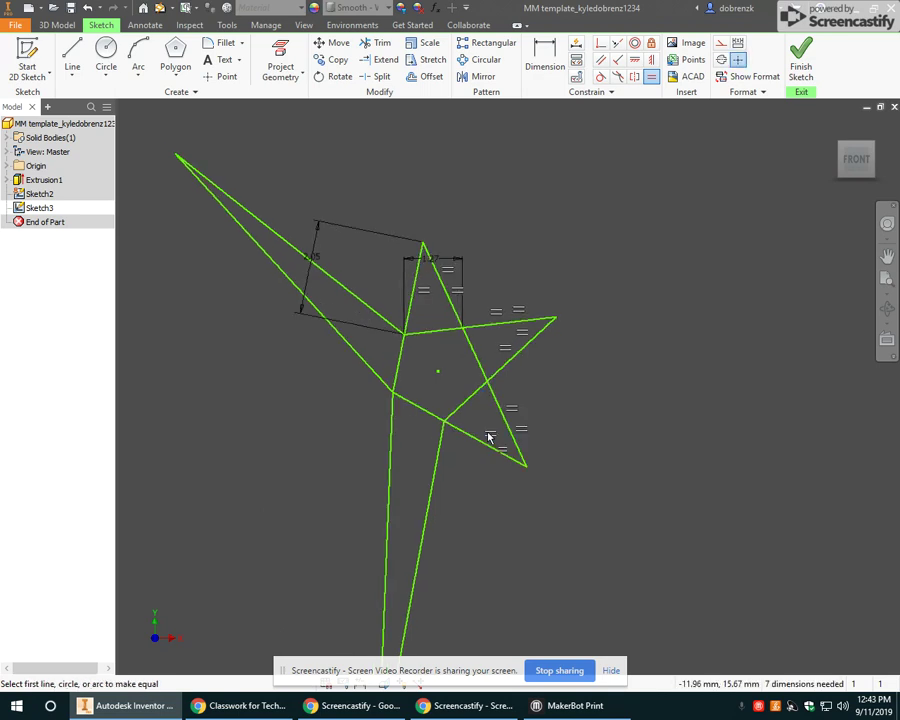
# Step: Apply Equal constraints to both sides of the lower-left and upper-left star points, matching the sides already constrained
pyautogui.click(438, 452)
pyautogui.click(437, 456)
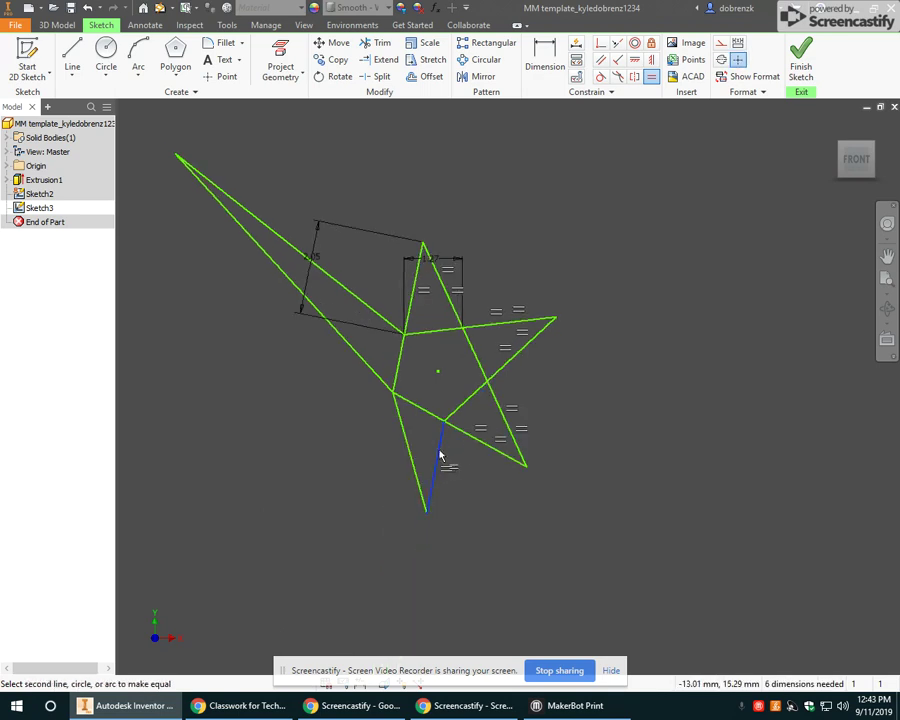
pyautogui.click(409, 451)
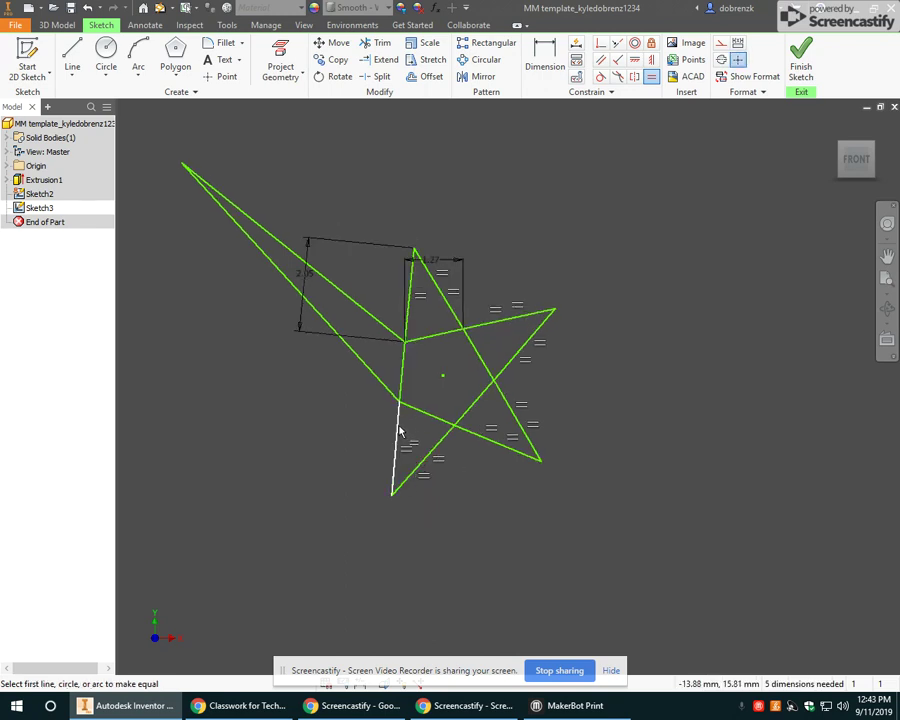
pyautogui.click(399, 430)
pyautogui.click(370, 371)
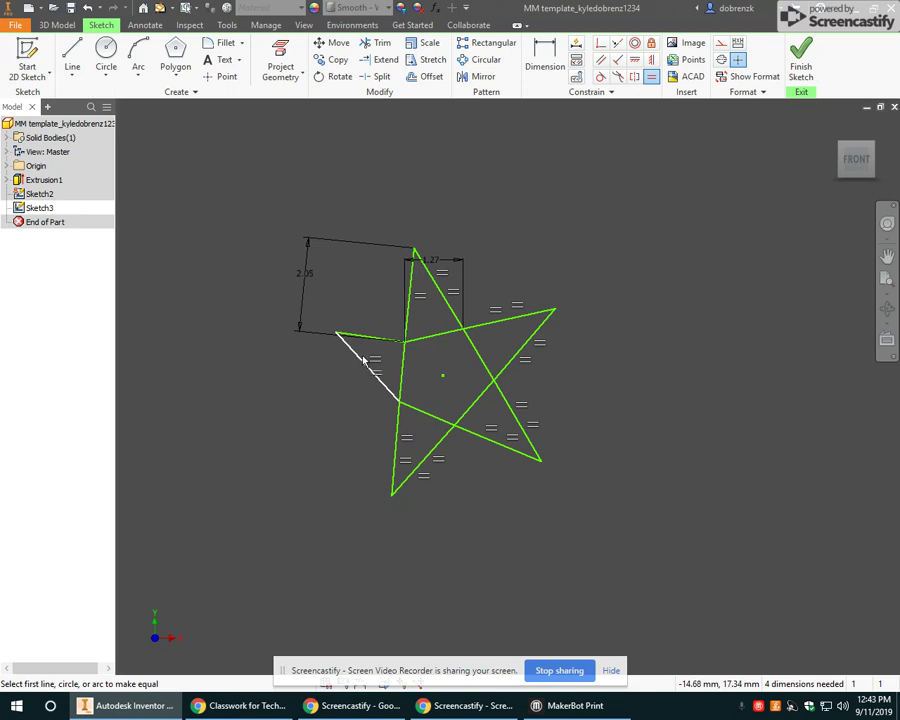
pyautogui.click(364, 360)
pyautogui.click(373, 341)
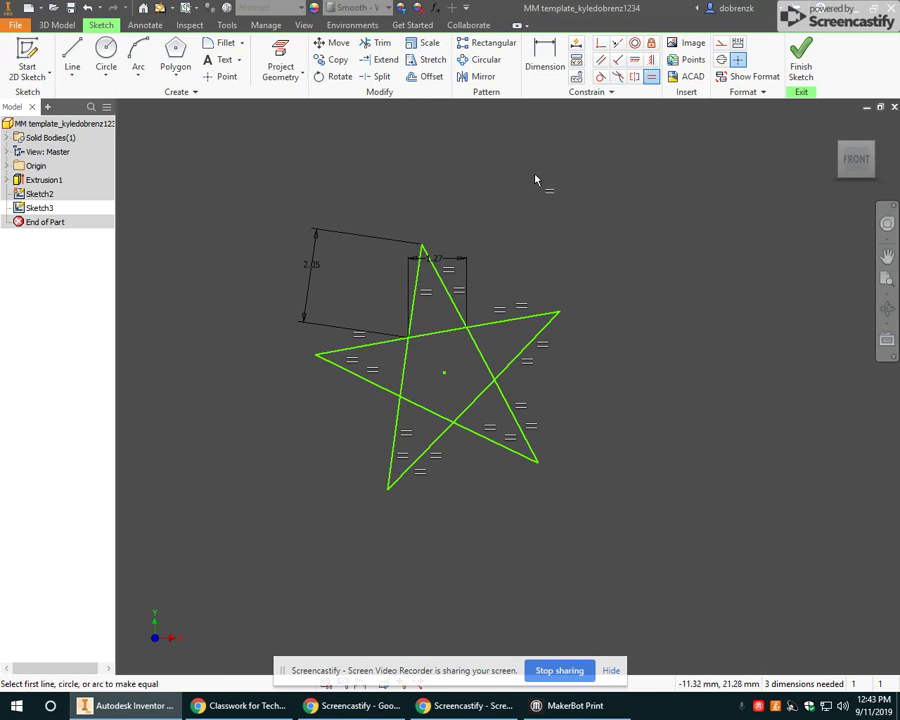
pyautogui.rightClick(601, 330)
pyautogui.click(647, 318)
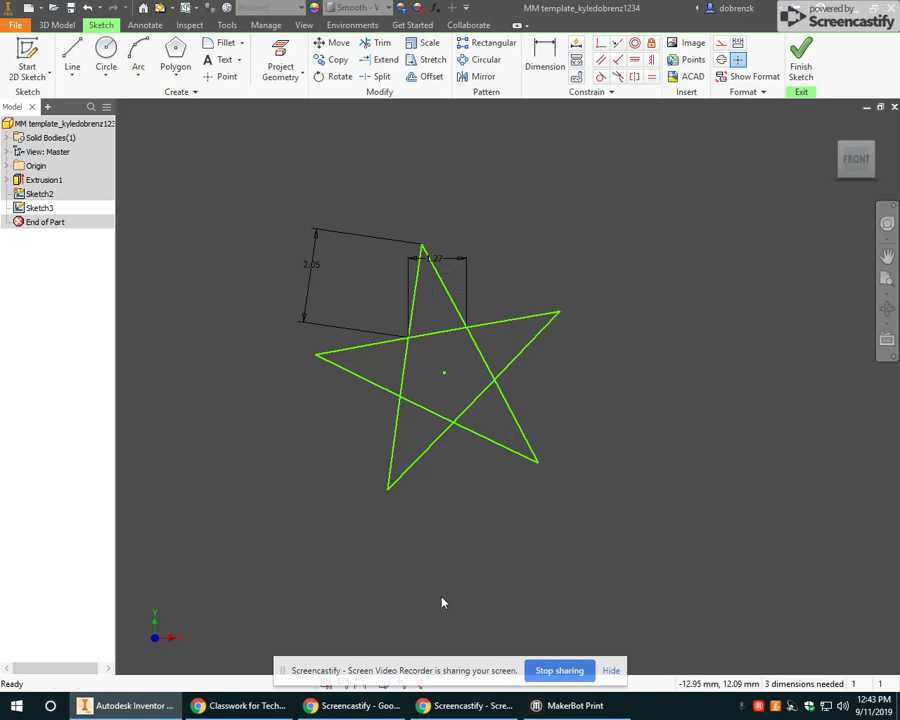
# Step: Reposition the 2.05 mm dimension close beside the star's top point and the 1.27 mm dimension clear above it
pyautogui.moveTo(229, 209)
pyautogui.mouseDown()
pyautogui.moveTo(659, 527)
pyautogui.moveTo(687, 568)
pyautogui.mouseUp()
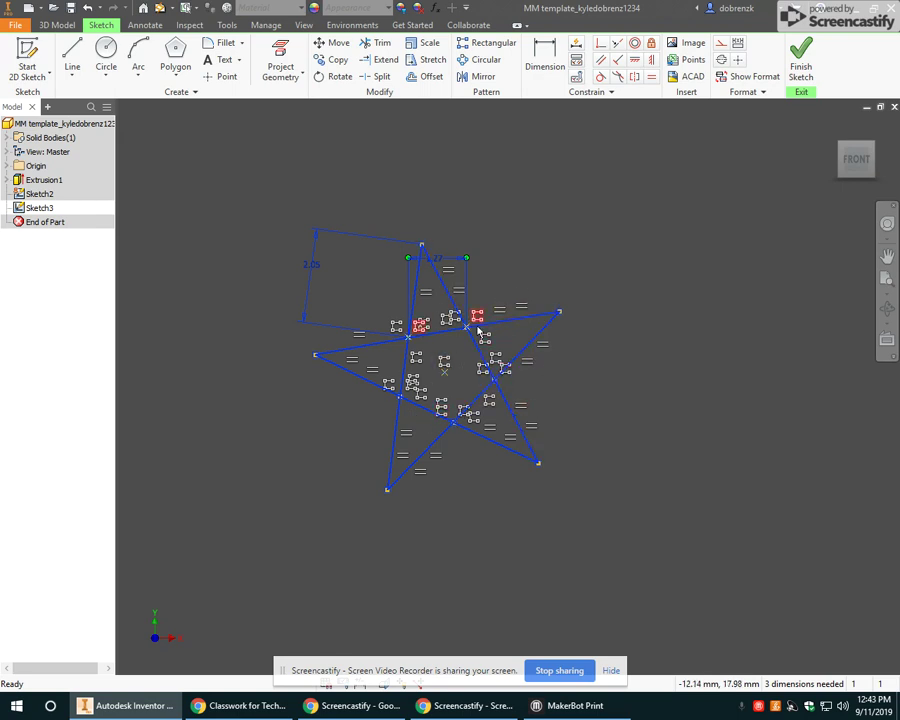
pyautogui.click(597, 247)
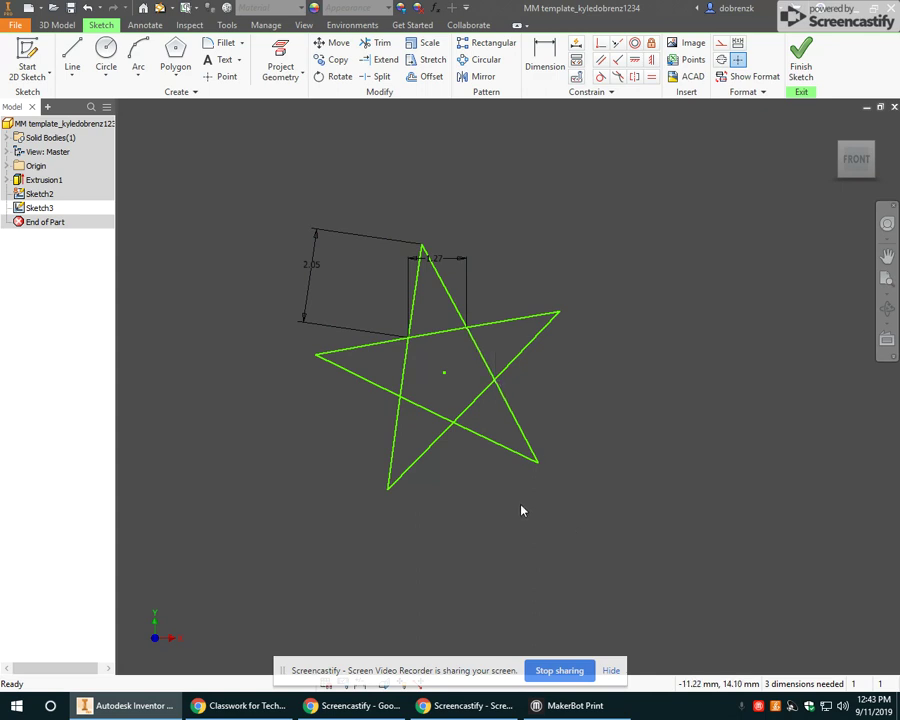
pyautogui.moveTo(323, 265); pyautogui.dragTo(383, 286)
pyautogui.moveTo(442, 249); pyautogui.dragTo(437, 187)
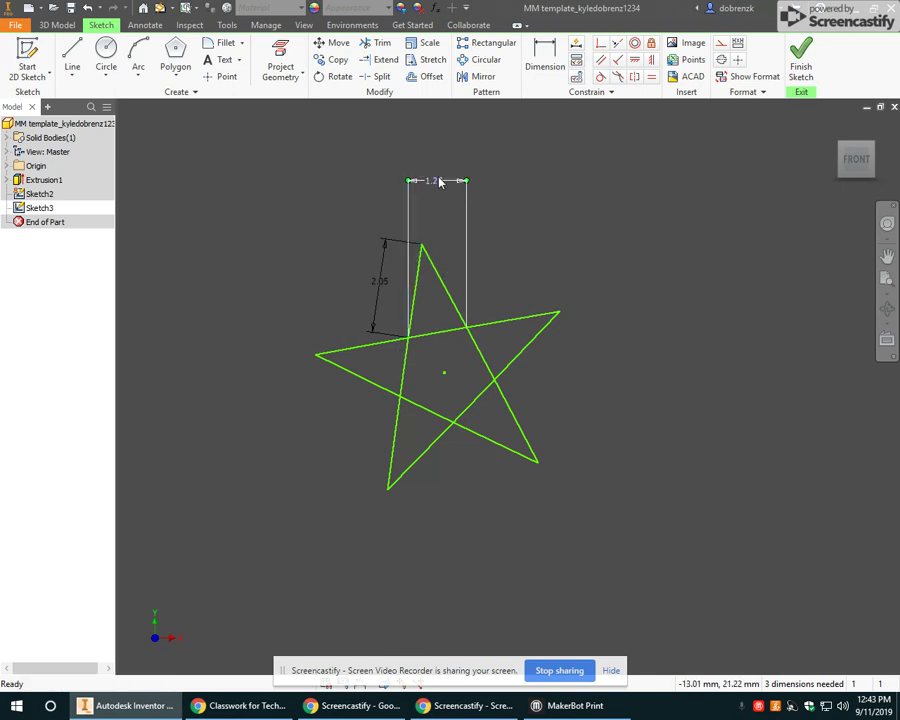
# Step: Delete the horizontal 1.27 mm dimension spanning the pentagon's top edge
pyautogui.rightClick(440, 181)
pyautogui.click(578, 211)
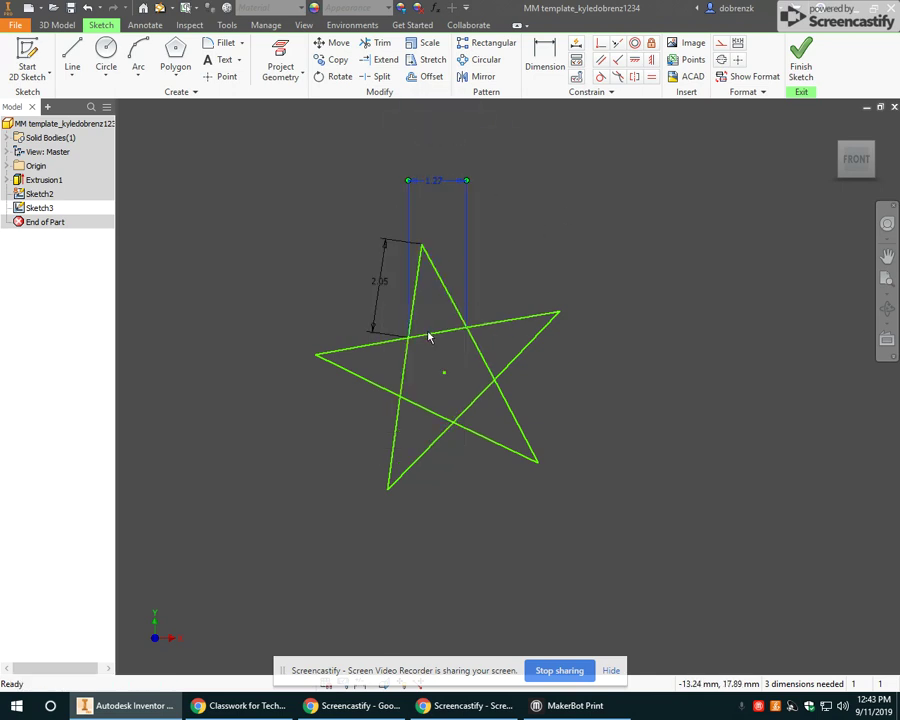
pyautogui.rightClick(438, 181)
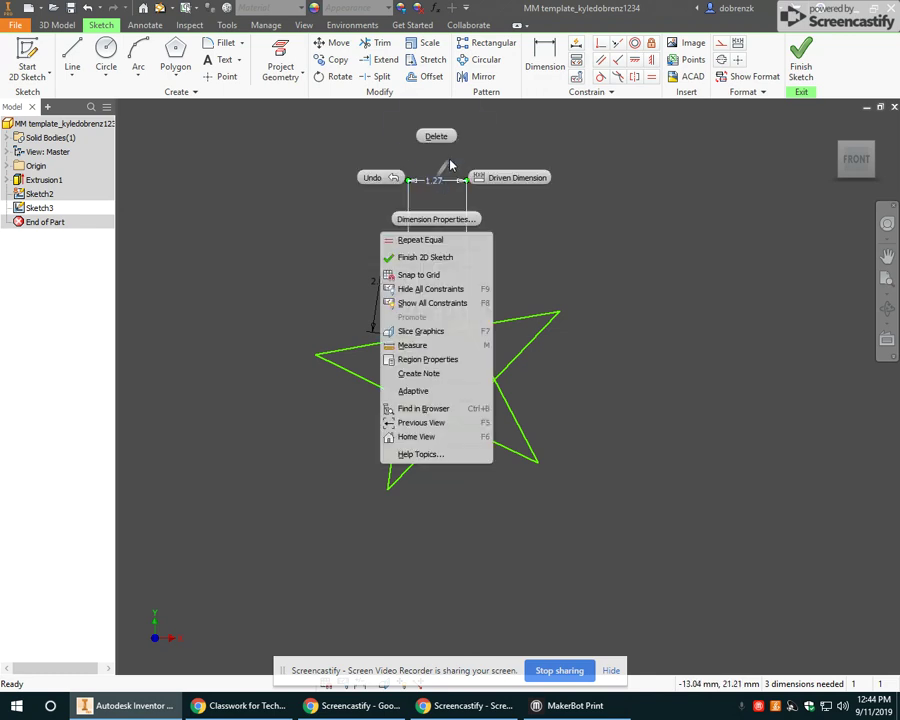
pyautogui.click(434, 136)
# Step: Add an aligned dimension between the two corners of the pentagon's top edge and set it to 1.27 mm, per the drawing's left view
pyautogui.click(534, 63)
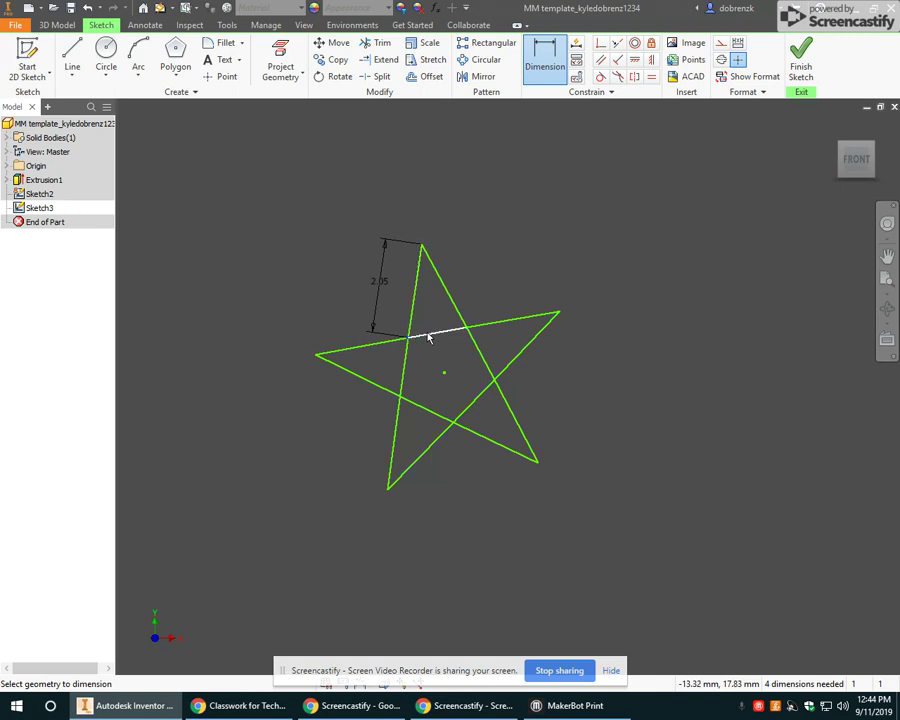
pyautogui.click(466, 331)
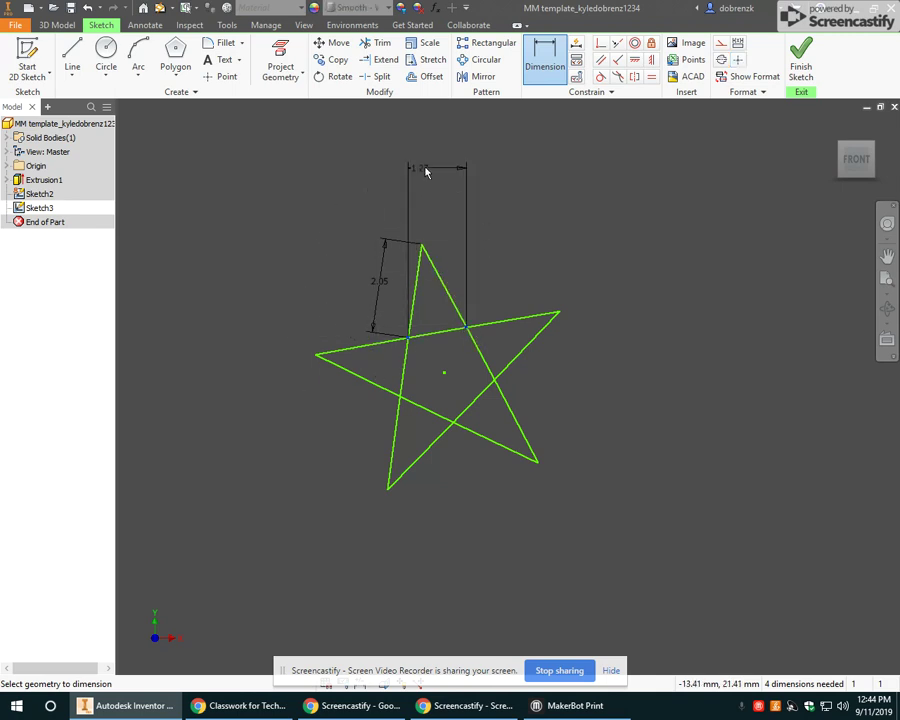
pyautogui.rightClick(489, 171)
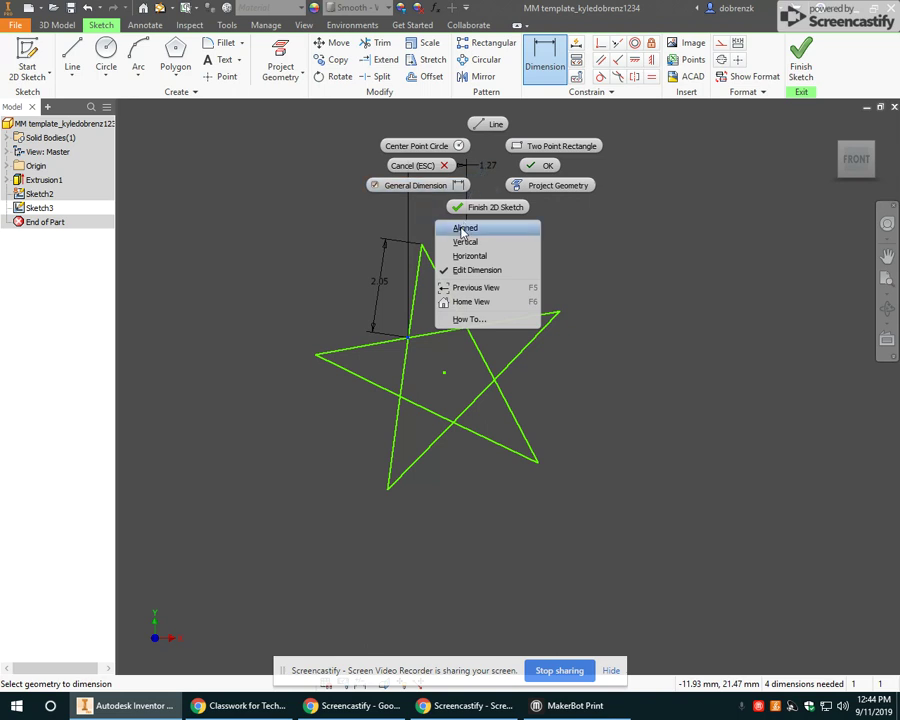
pyautogui.click(465, 227)
pyautogui.click(410, 171)
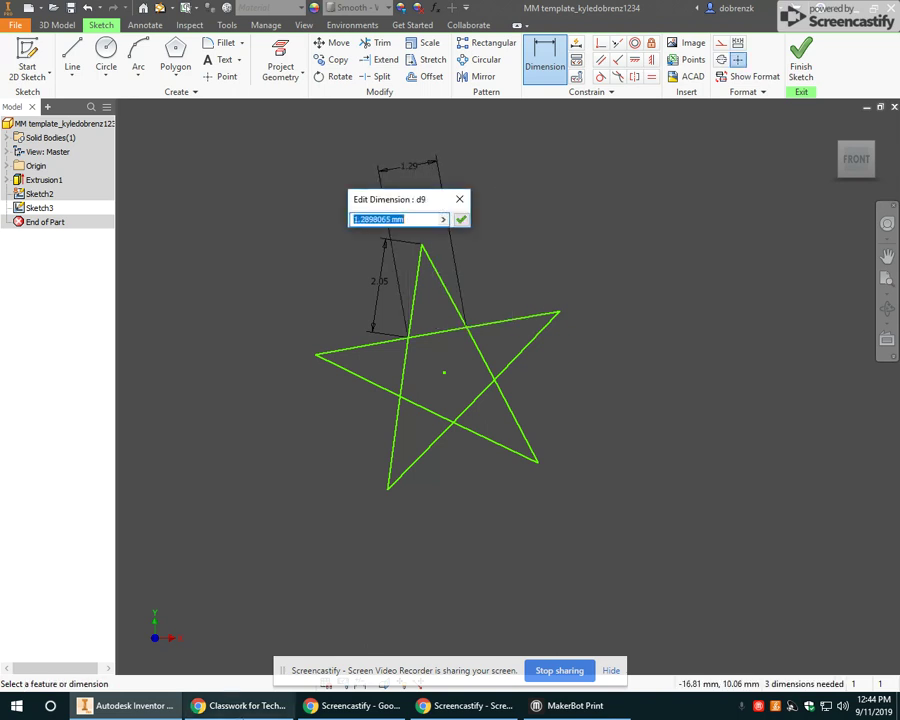
pyautogui.click(249, 711)
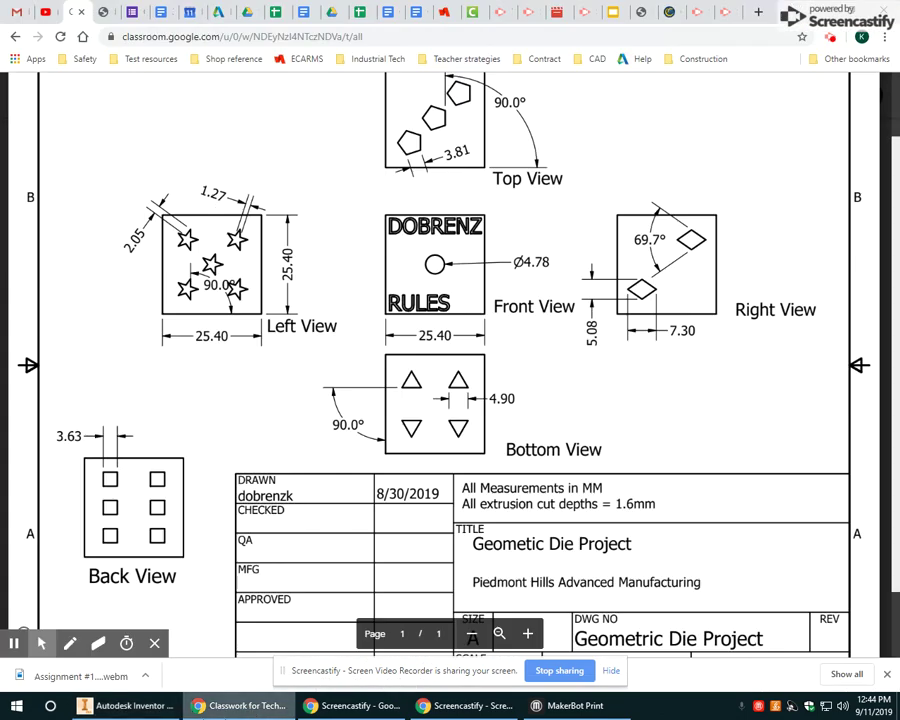
pyautogui.click(150, 710)
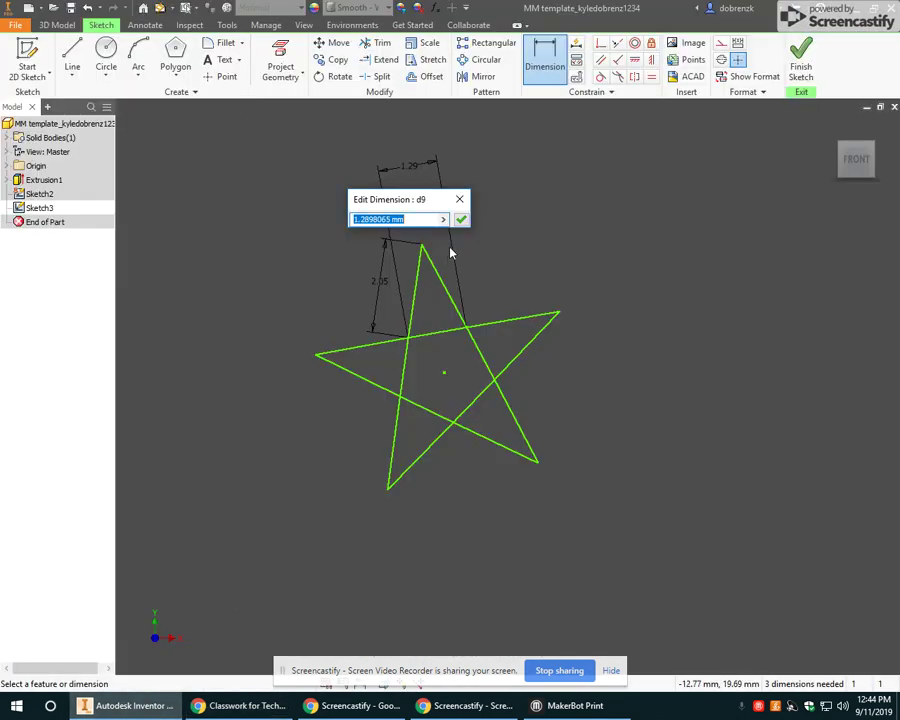
pyautogui.write('1.27')
pyautogui.press('Return')
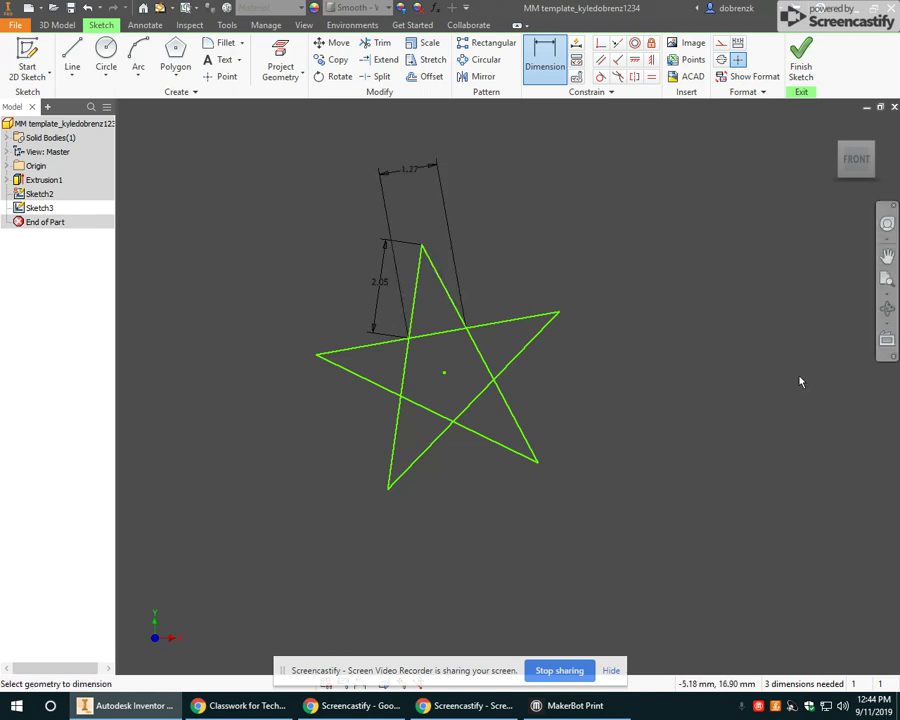
pyautogui.rightClick(594, 304)
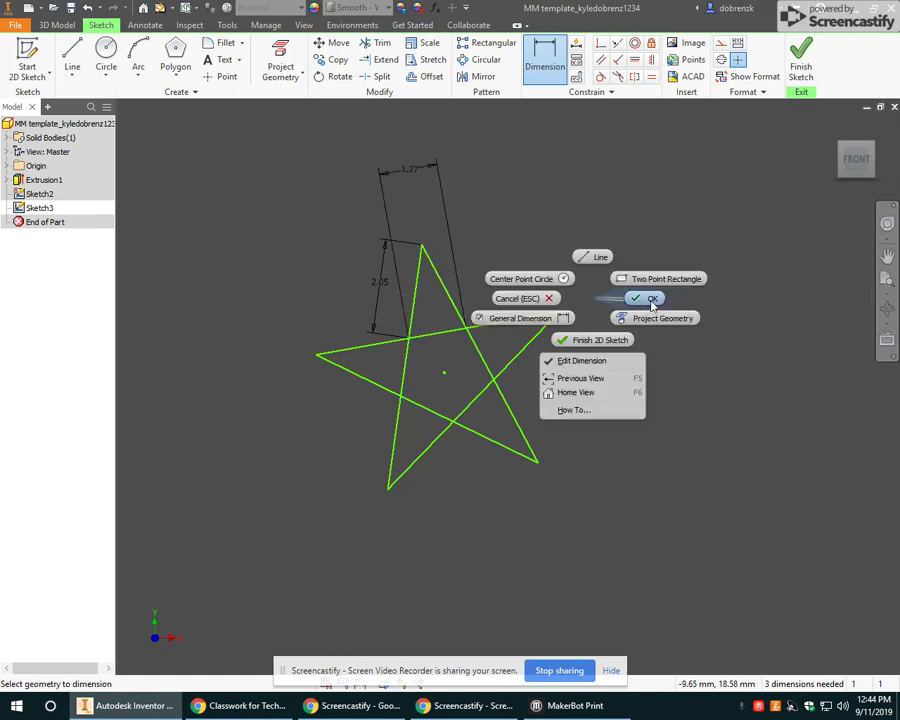
pyautogui.click(645, 300)
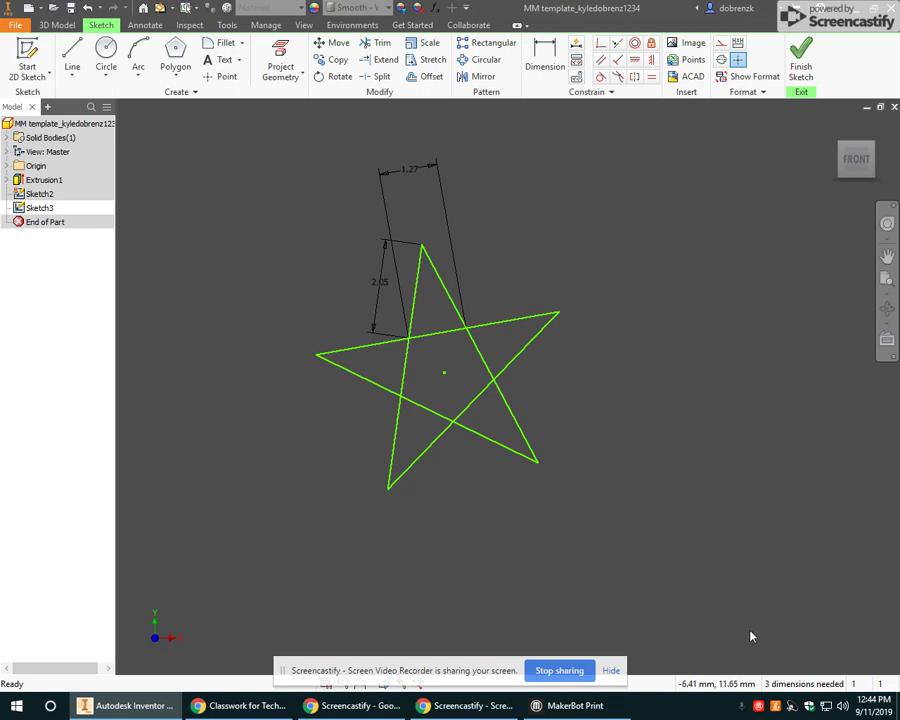
# Step: Move the star by its center point to the upper-left area of the cube face
pyautogui.moveTo(446, 374); pyautogui.dragTo(557, 411)
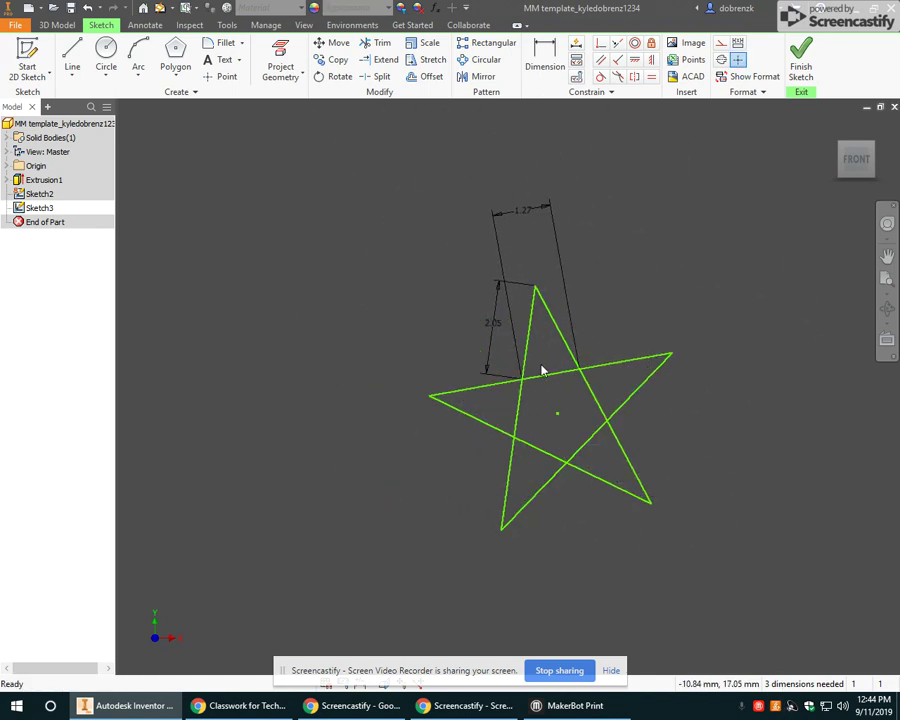
pyautogui.scroll(-5, 580, 458)
pyautogui.moveTo(543, 456)
pyautogui.mouseDown(button='middle')
pyautogui.moveTo(525, 431)
pyautogui.moveTo(531, 377)
pyautogui.mouseUp(button='middle')
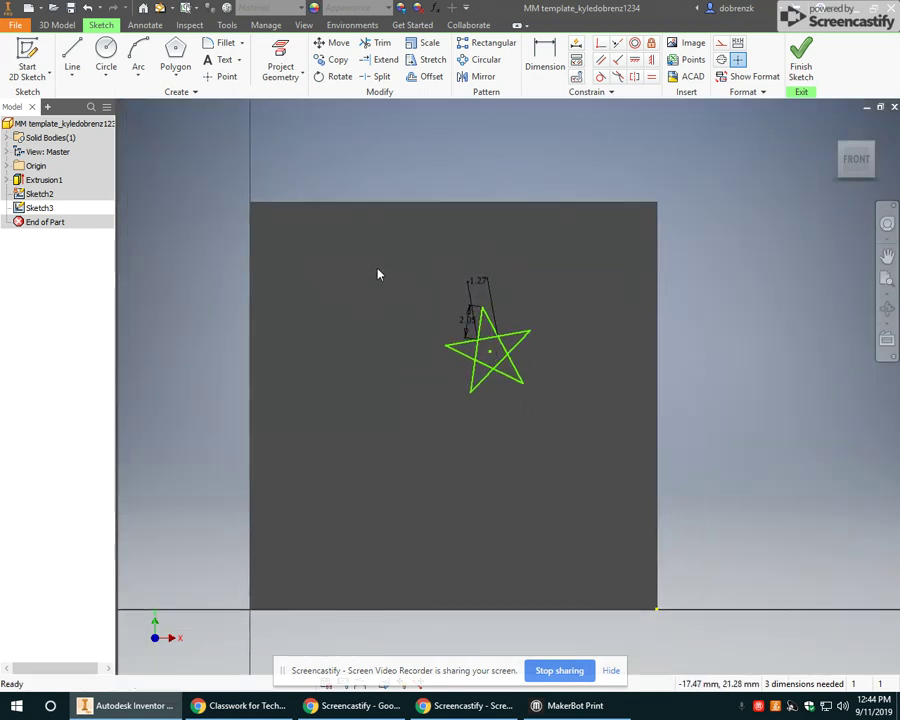
pyautogui.moveTo(490, 353); pyautogui.dragTo(418, 305)
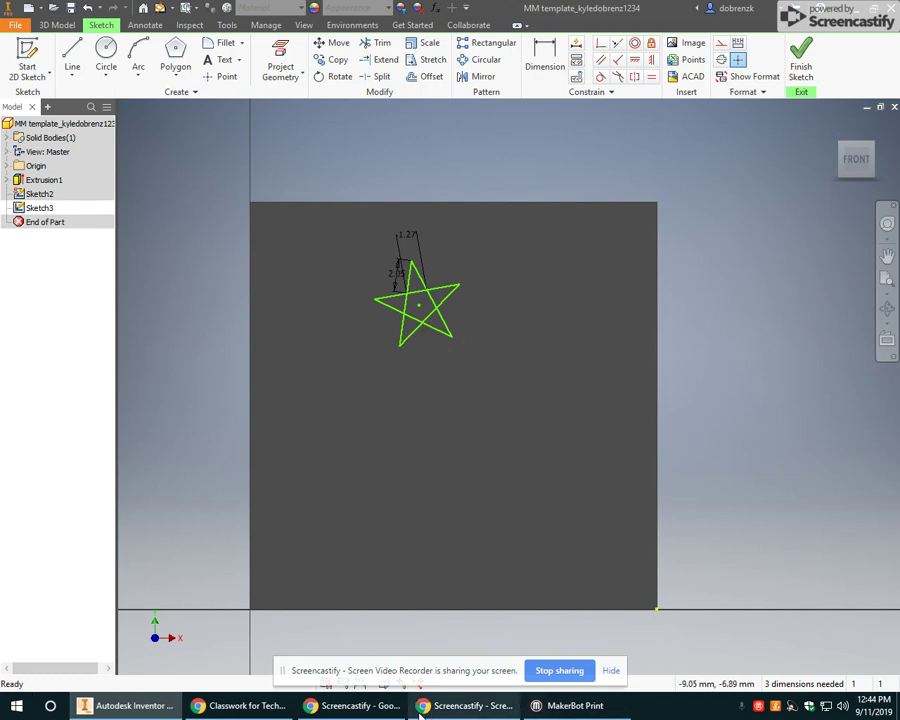
pyautogui.click(350, 713)
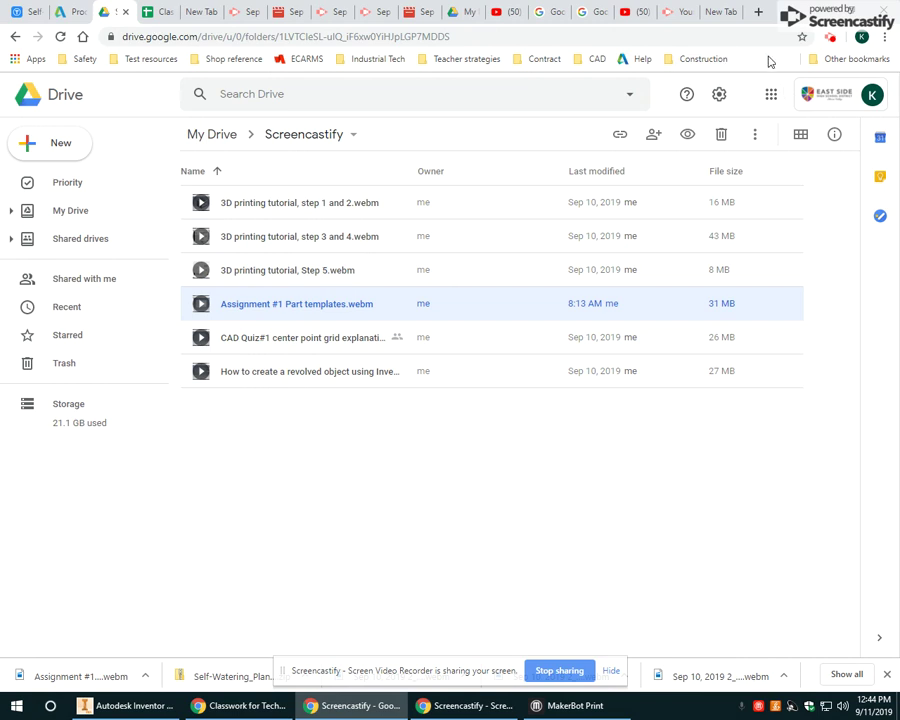
pyautogui.click(133, 706)
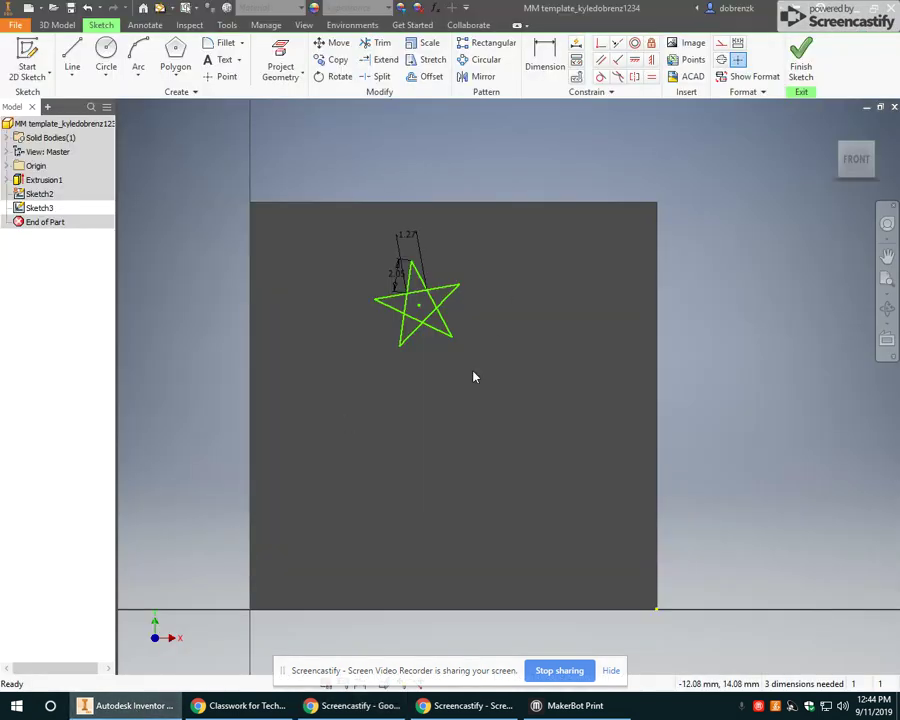
pyautogui.scroll(4, 406, 289)
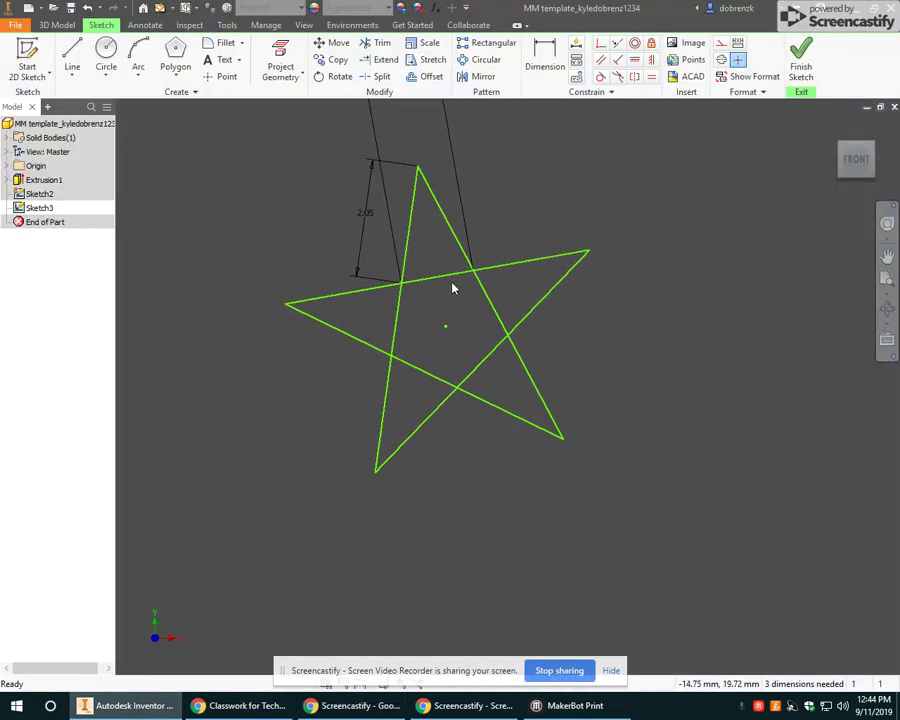
# Step: Duplicate the complete star together with its 1.27 mm and 2.05 mm dimensions within the sketch
pyautogui.scroll(-2, 545, 394)
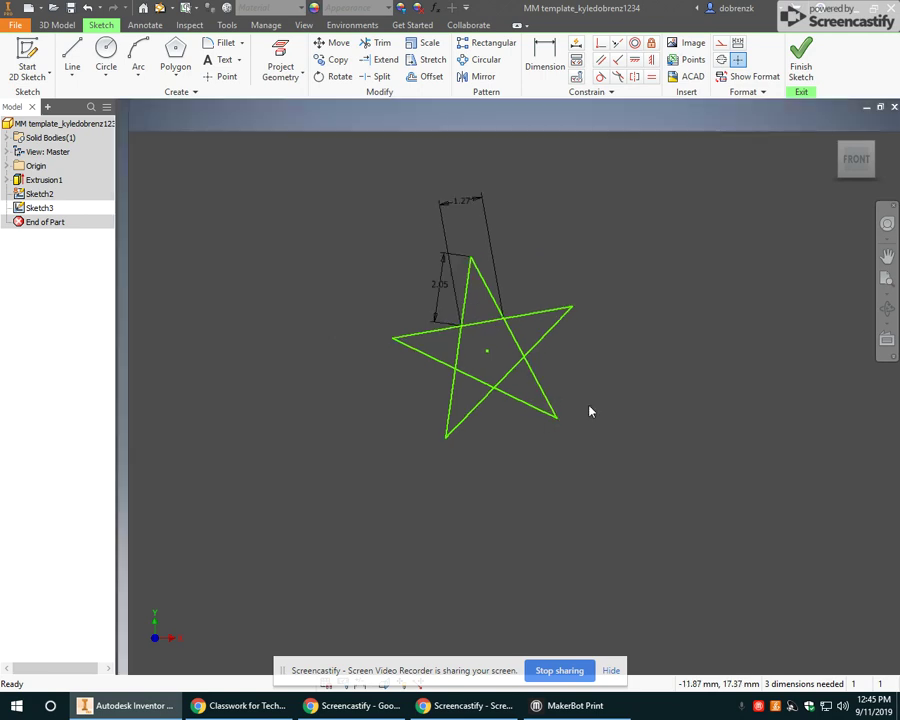
pyautogui.moveTo(548, 428); pyautogui.dragTo(480, 400, button='middle')
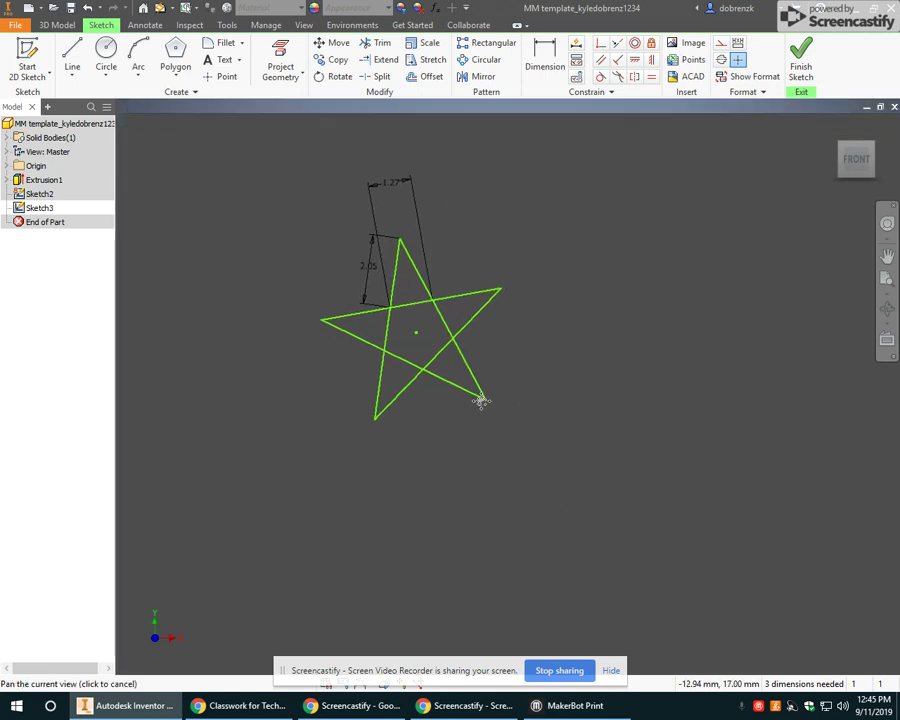
pyautogui.moveTo(549, 454); pyautogui.dragTo(271, 166)
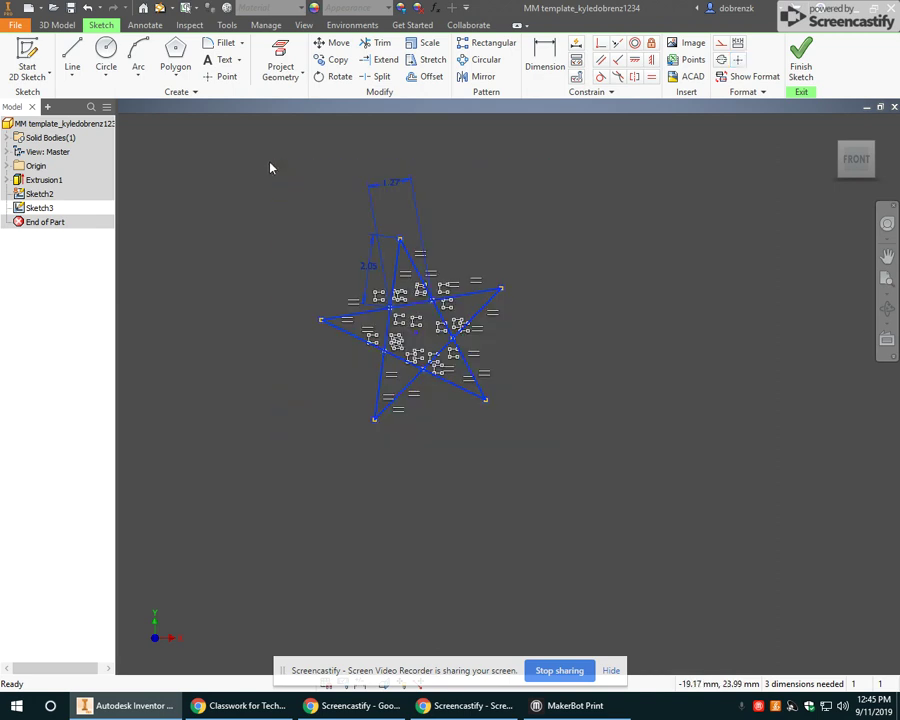
pyautogui.hotkey('ctrl', 'v')
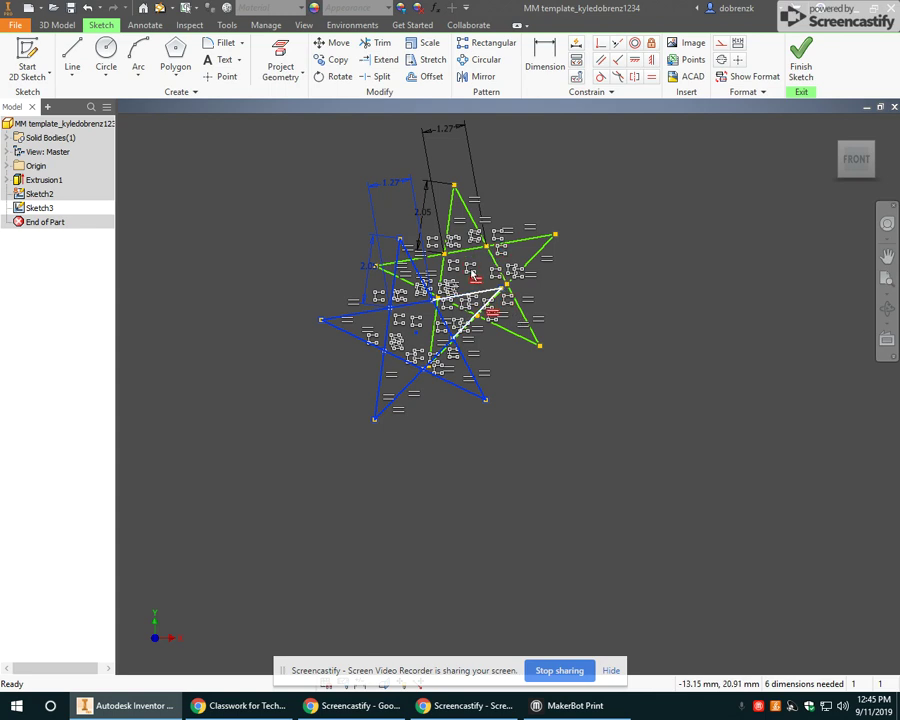
pyautogui.click(646, 350)
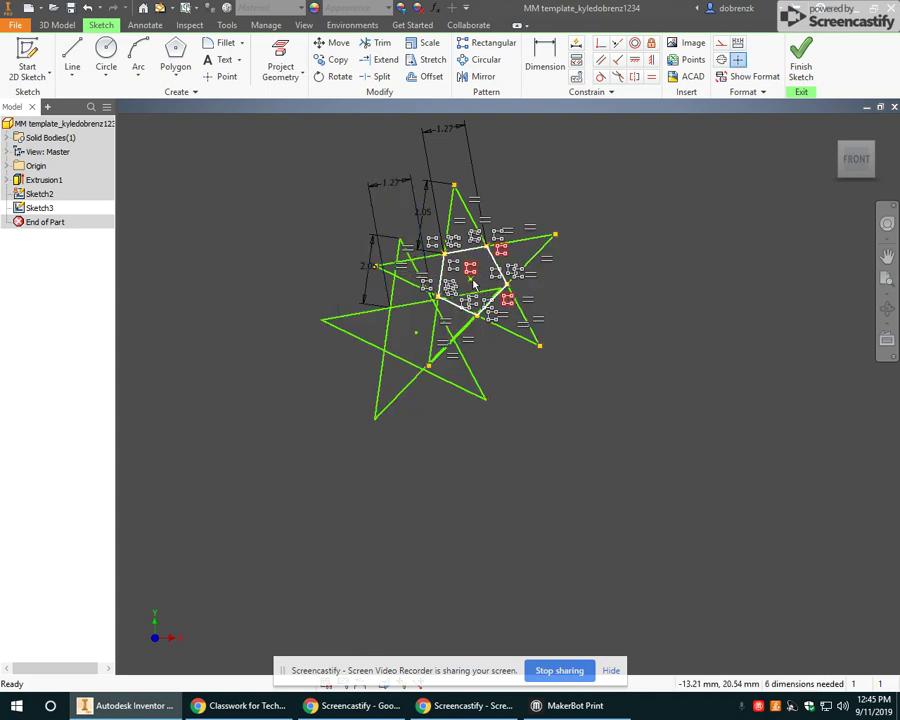
# Step: Move the duplicated star by its center point to the right of the original, clear of its lines
pyautogui.moveTo(470, 268); pyautogui.dragTo(574, 258)
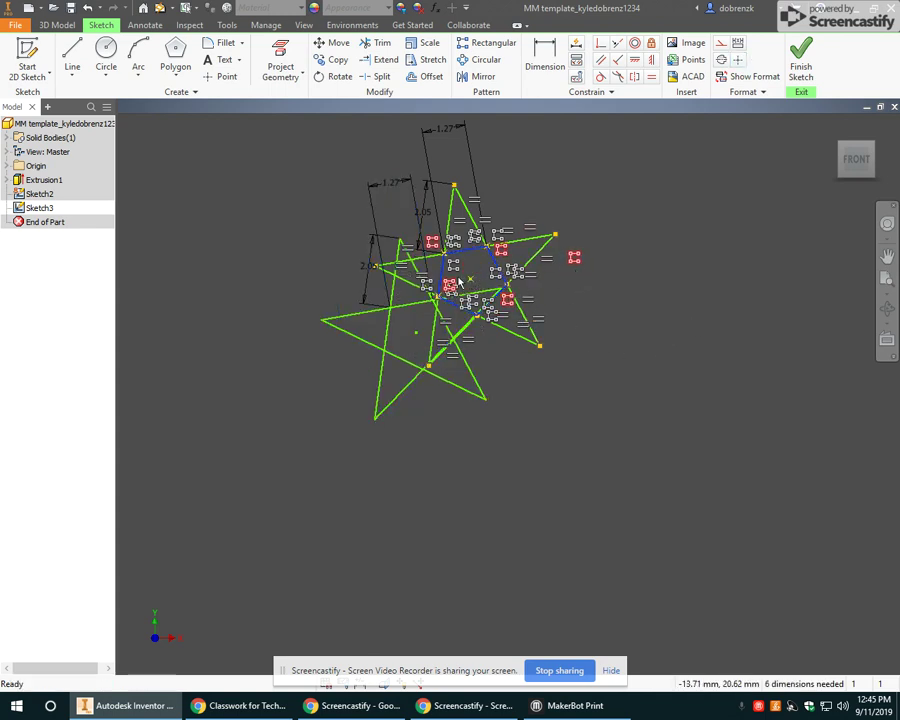
pyautogui.moveTo(474, 285); pyautogui.dragTo(733, 295)
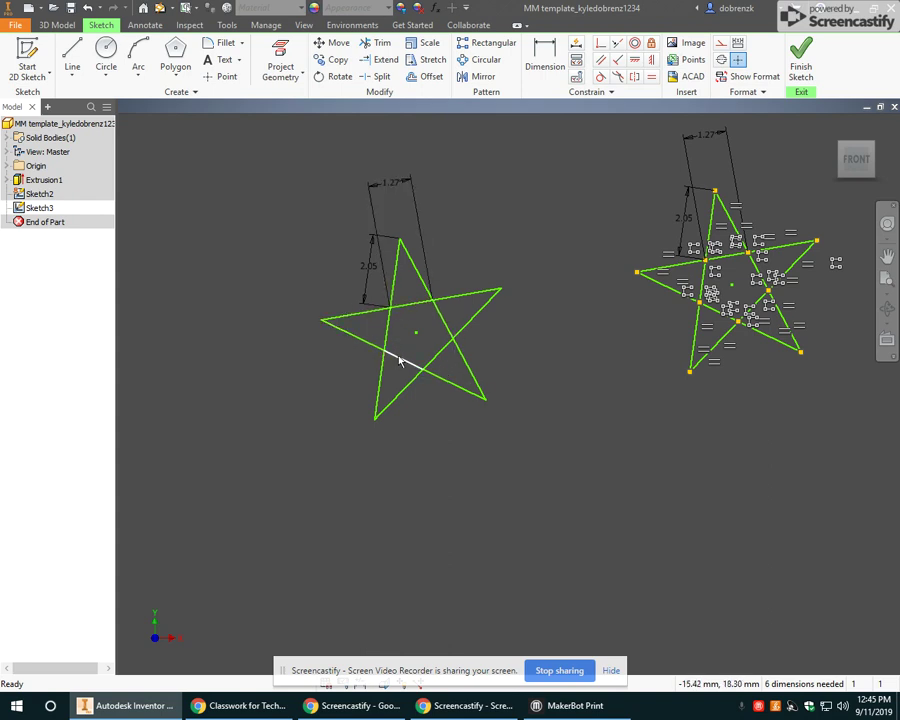
pyautogui.rightClick(546, 186)
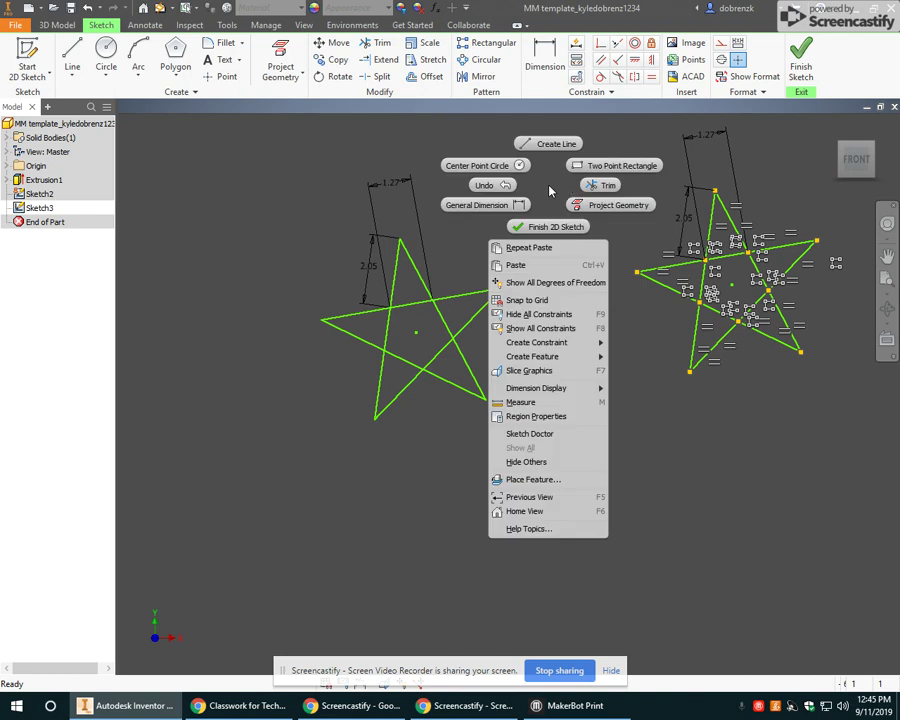
pyautogui.click(208, 177)
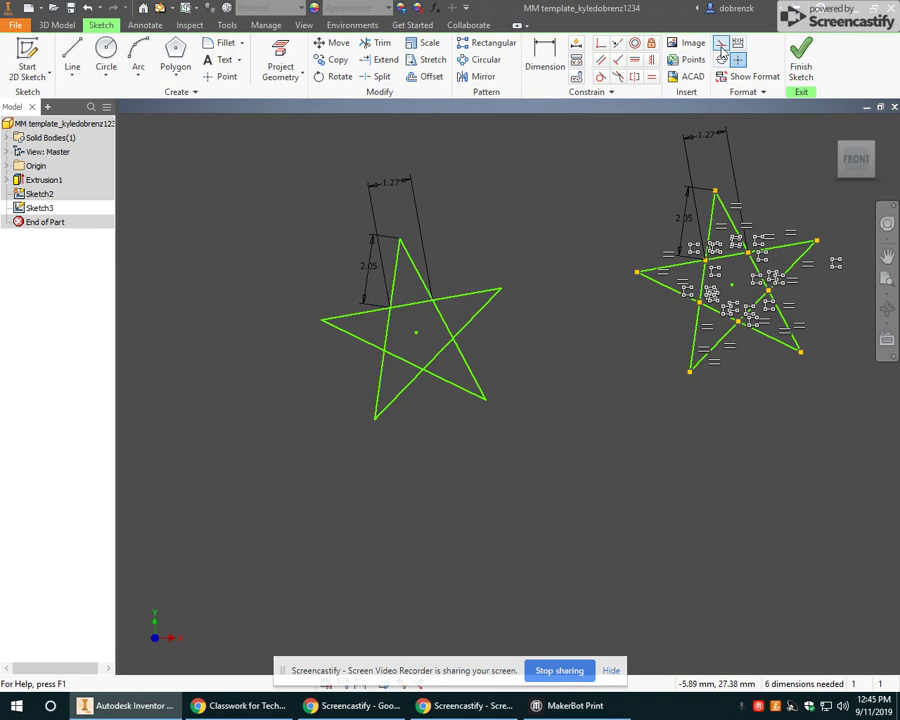
# Step: Convert the five edges of the pentagon inside the original star to construction lines
pyautogui.click(403, 306)
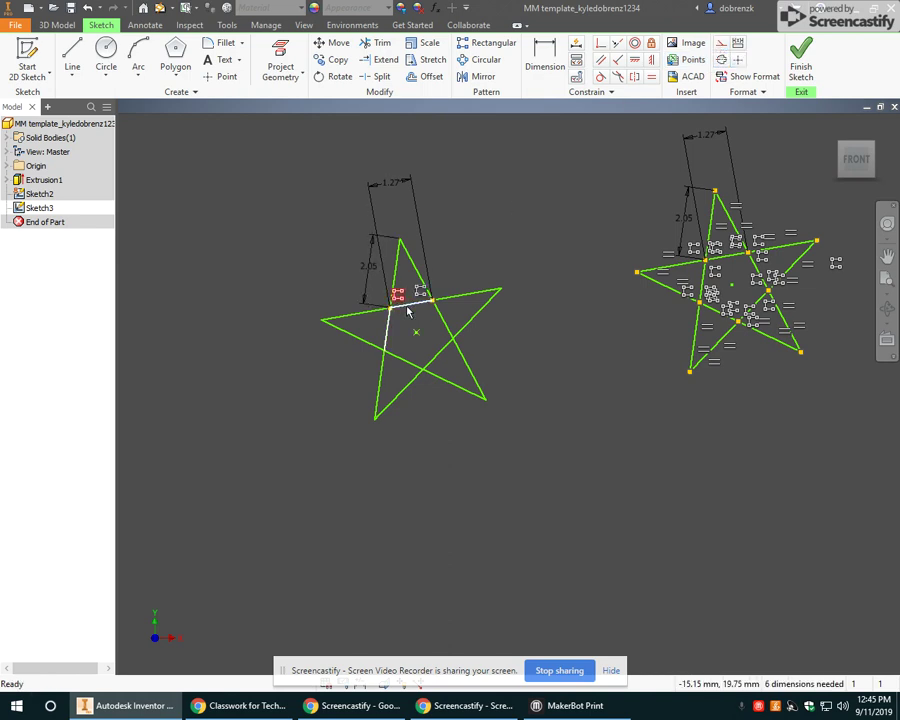
pyautogui.keyDown('ctrl'); pyautogui.click(441, 352); pyautogui.keyUp('ctrl')
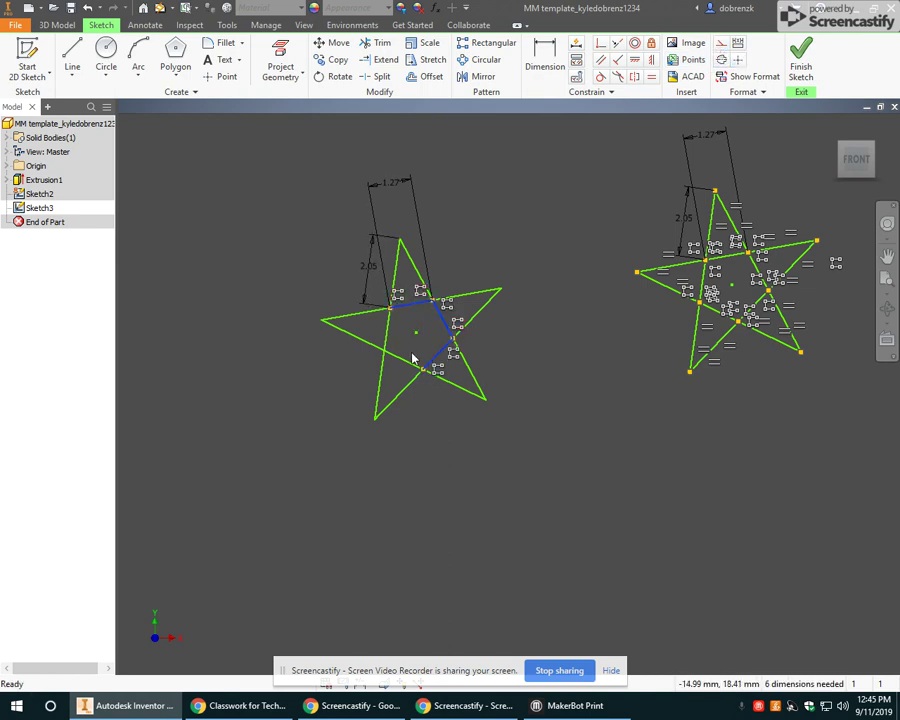
pyautogui.keyDown('ctrl'); pyautogui.click(405, 361); pyautogui.keyUp('ctrl')
pyautogui.keyDown('ctrl'); pyautogui.click(396, 342); pyautogui.keyUp('ctrl')
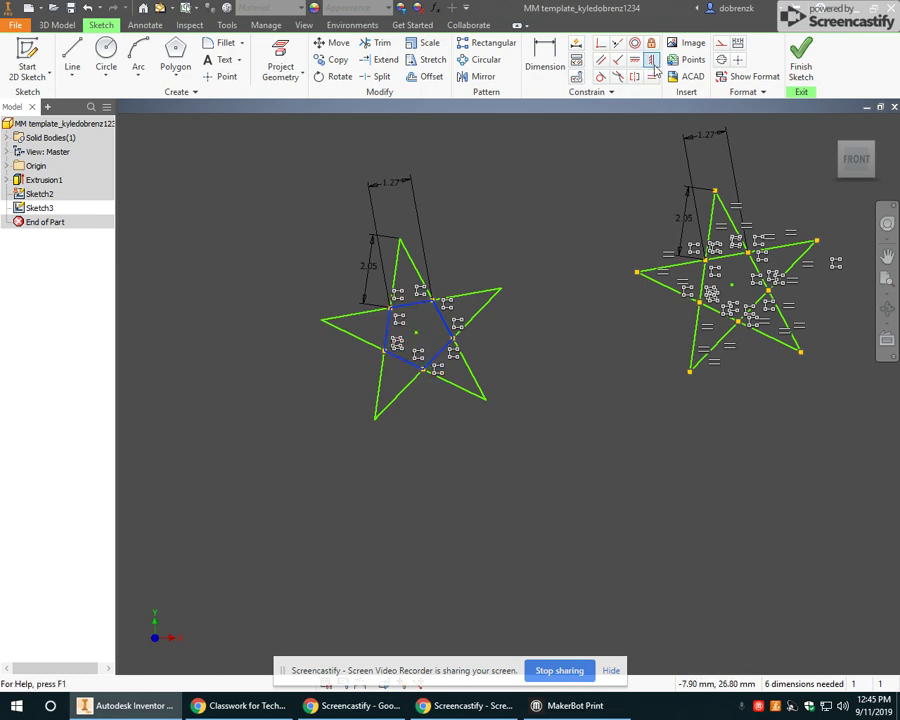
pyautogui.click(720, 43)
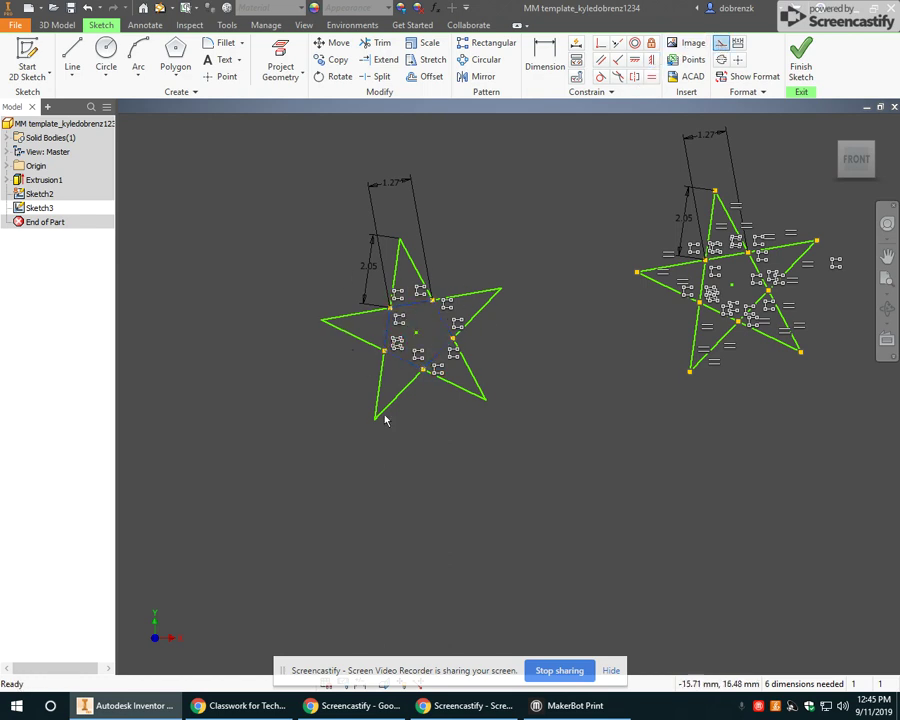
pyautogui.click(504, 331)
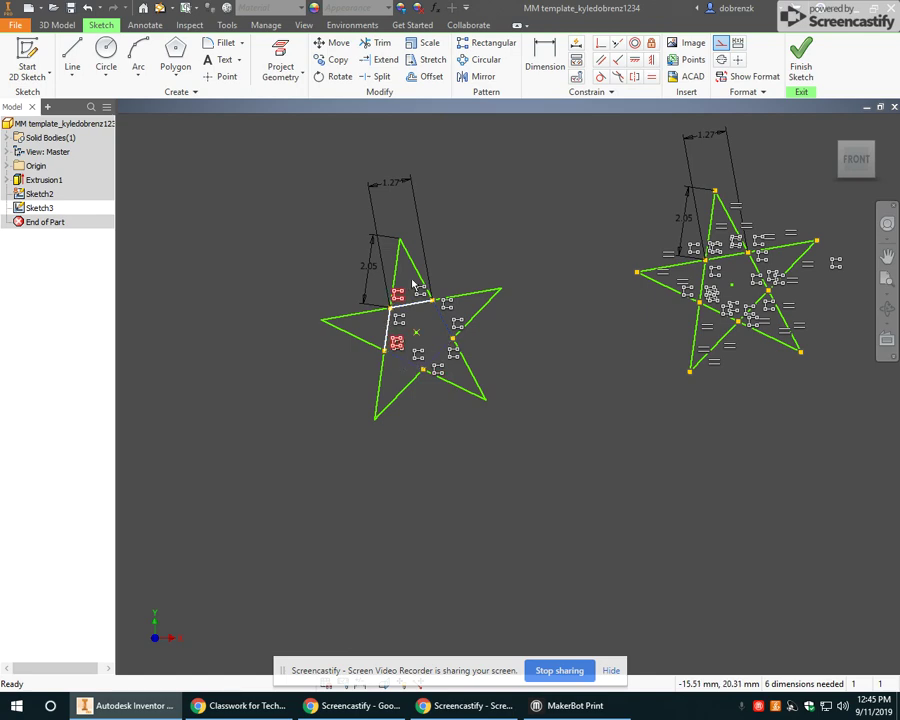
# Step: Extrude the original star profile as a cut 2 mm deep into the cube face
pyautogui.click(57, 24)
pyautogui.click(72, 55)
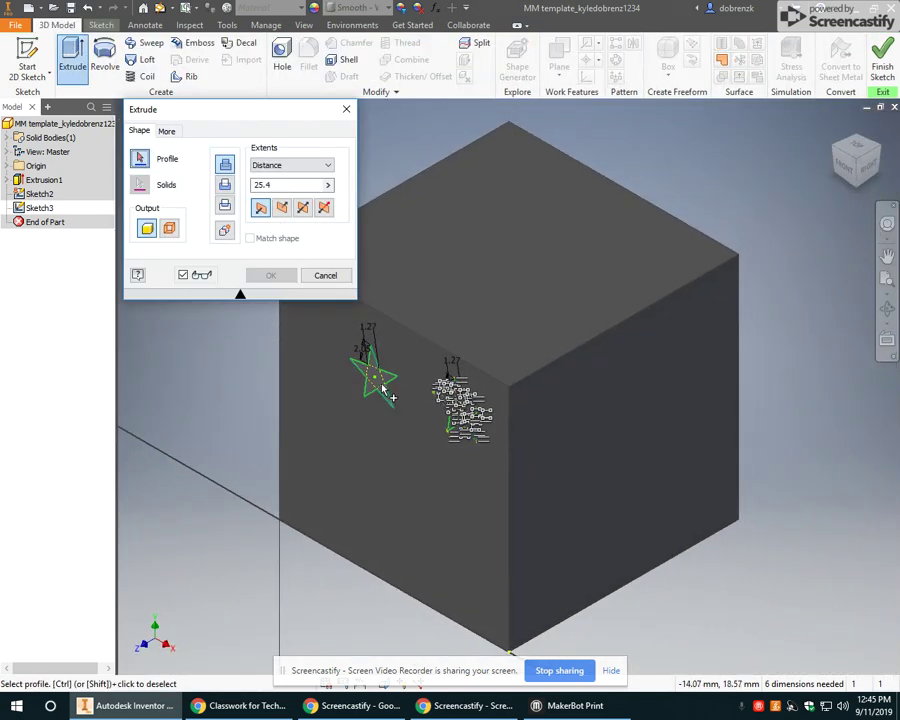
pyautogui.scroll(-5, 390, 397)
pyautogui.click(514, 344)
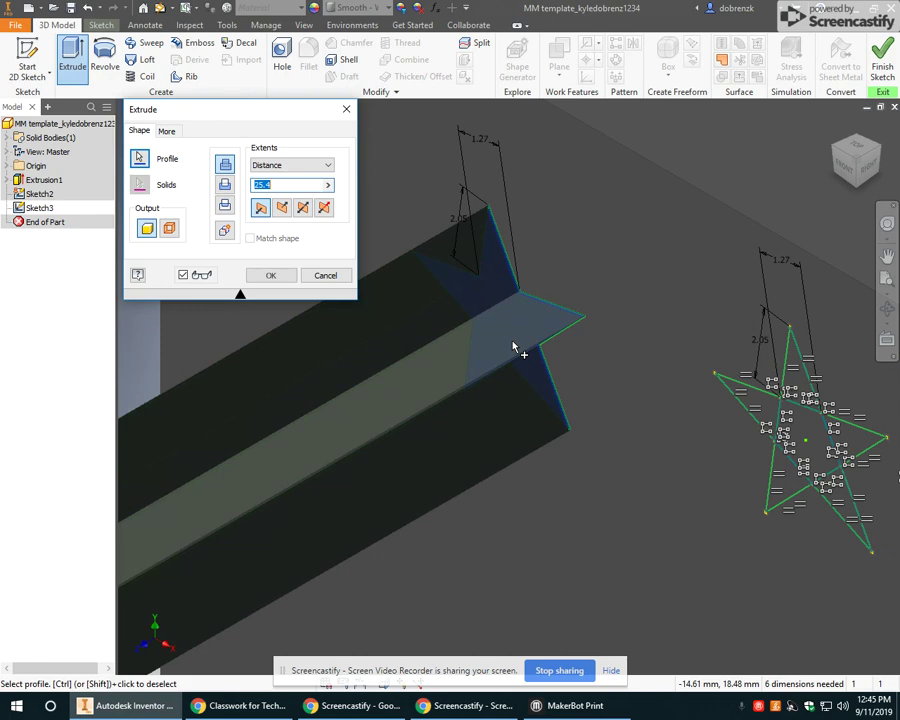
pyautogui.click(282, 207)
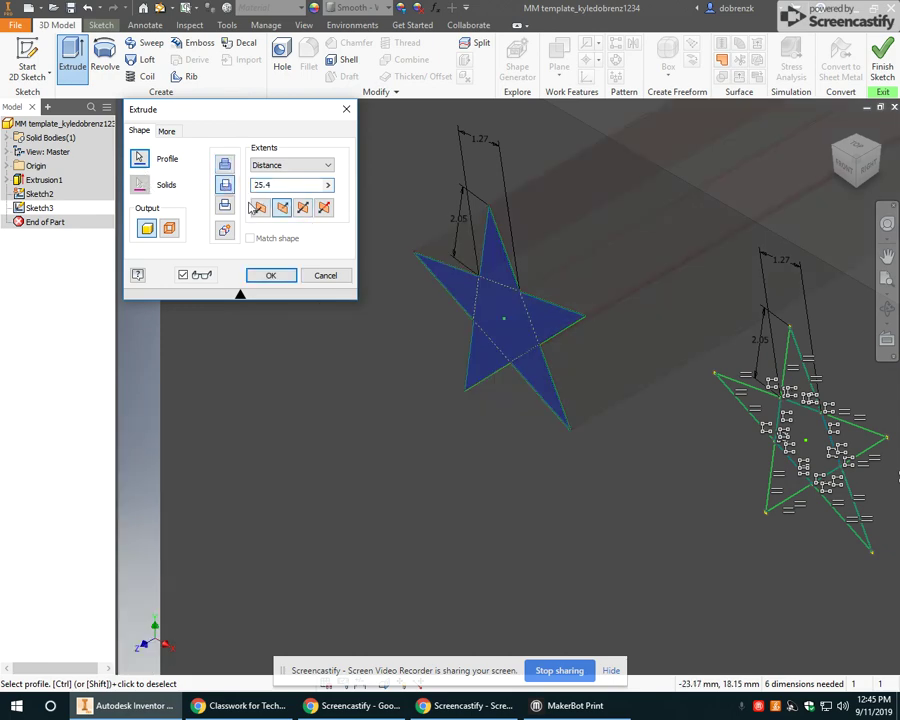
pyautogui.doubleClick(290, 185)
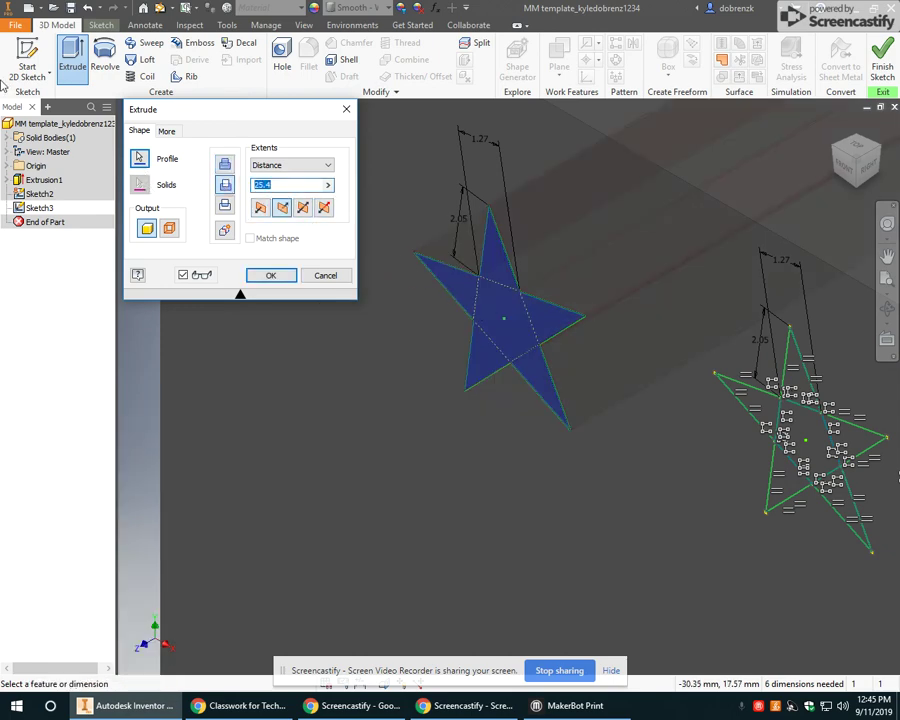
pyautogui.write('2')
pyautogui.press('Return')
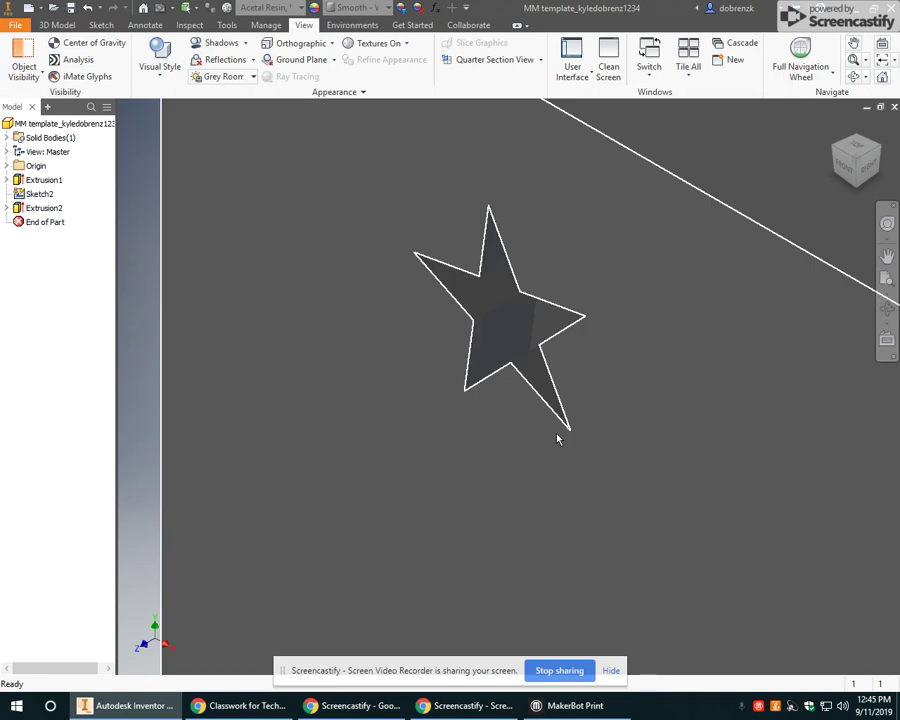
pyautogui.scroll(3, 557, 437)
pyautogui.moveTo(560, 424); pyautogui.dragTo(589, 325, button='middle')
pyautogui.scroll(1, 619, 360)
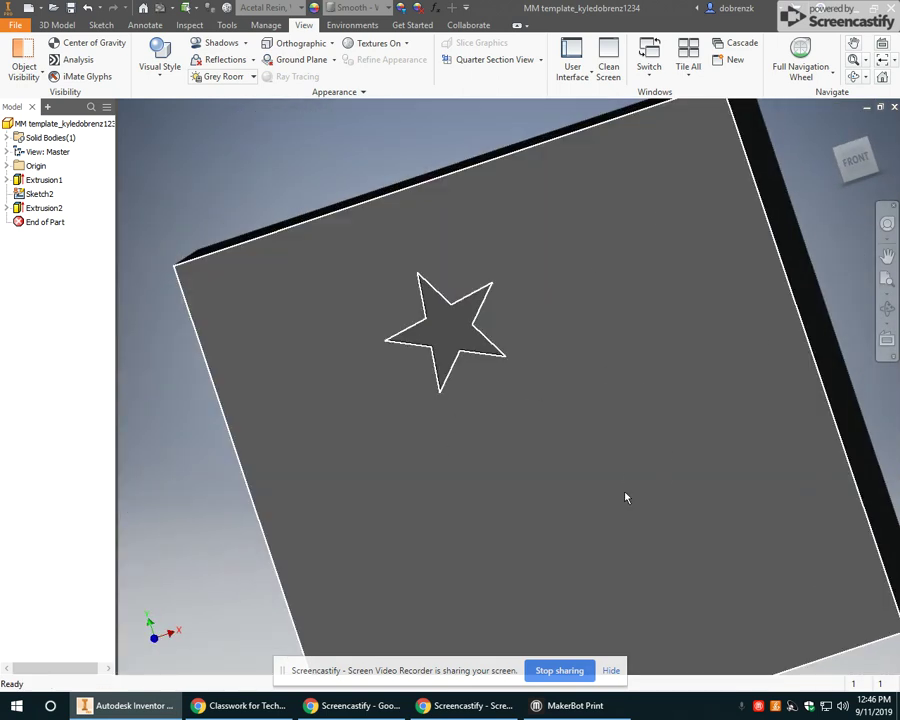
pyautogui.scroll(-3, 626, 497)
pyautogui.moveTo(629, 492); pyautogui.dragTo(587, 412, button='middle')
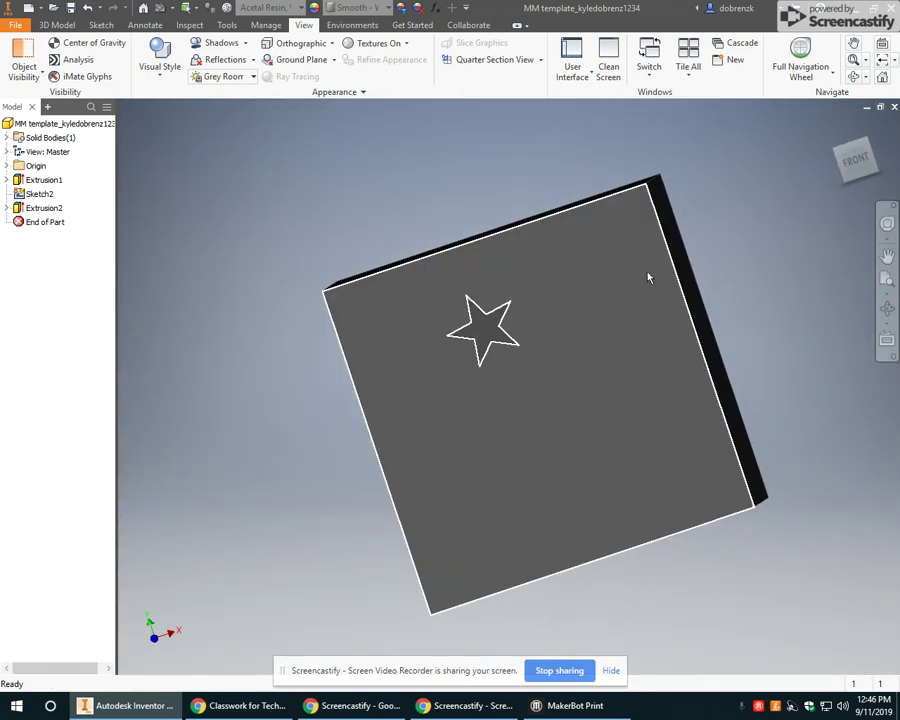
pyautogui.click(375, 704)
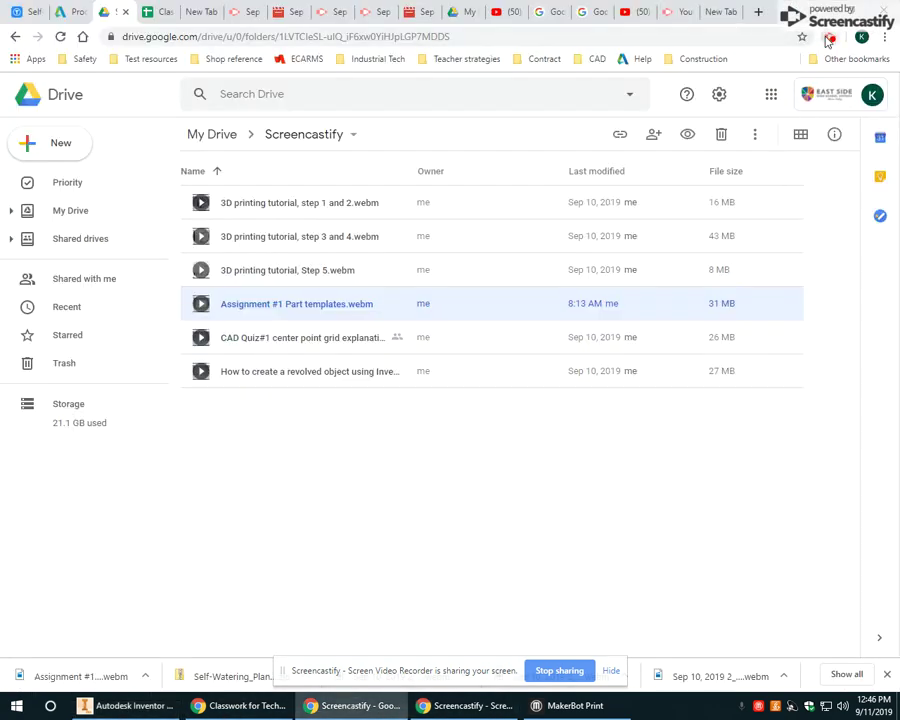